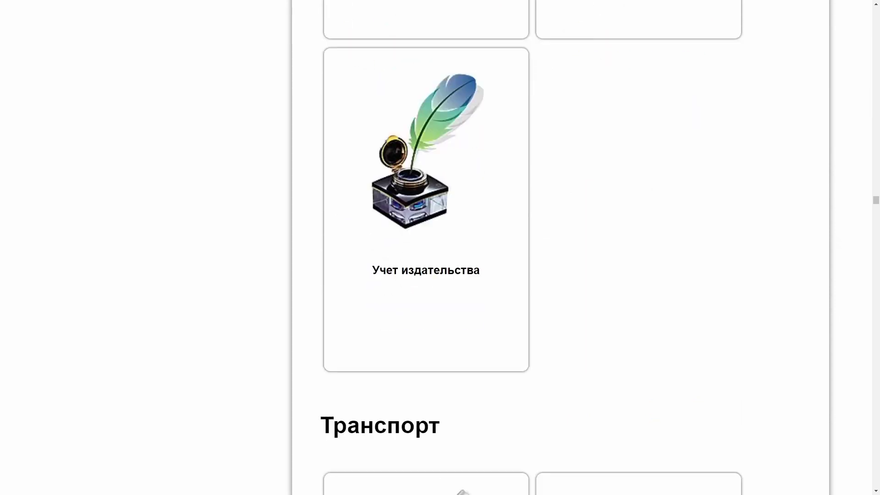
pyautogui.scroll(-8, 532, 247)
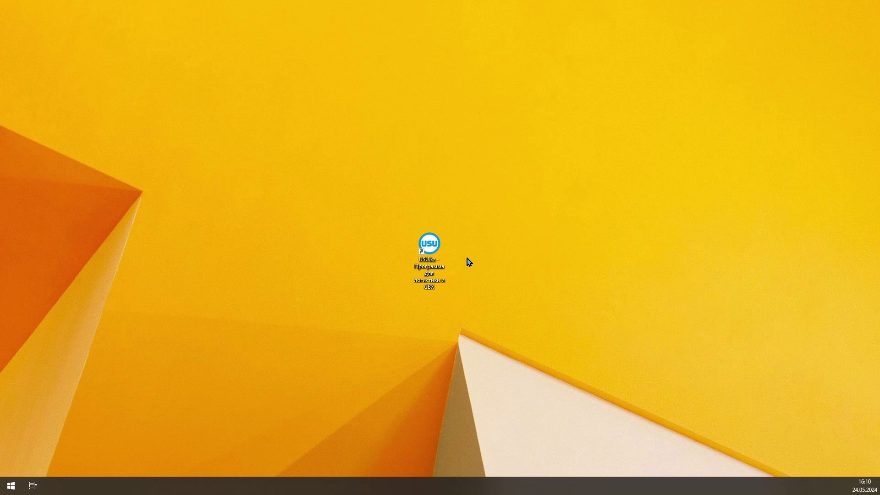
# Launch the USU logistics program and log in with the user name and account password
pyautogui.doubleClick(429, 280)
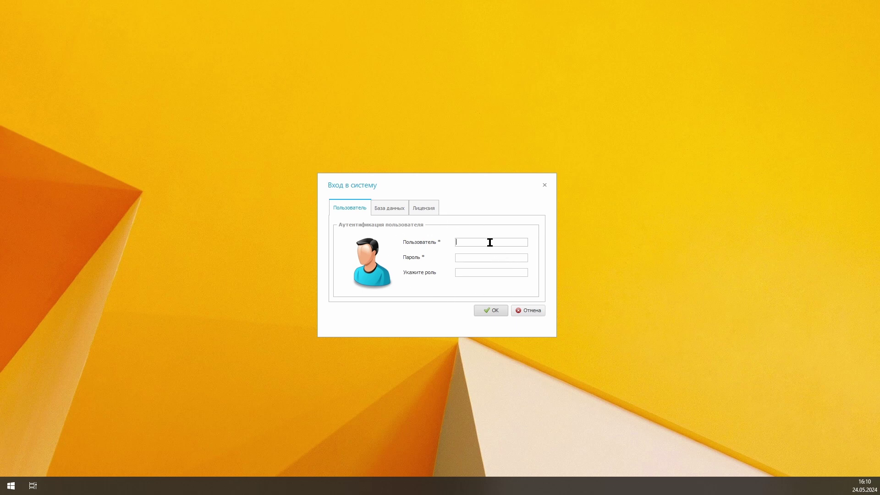
pyautogui.write('NIK')
pyautogui.press('BackSpace')
pyautogui.press('Tab')
pyautogui.click(491, 311)
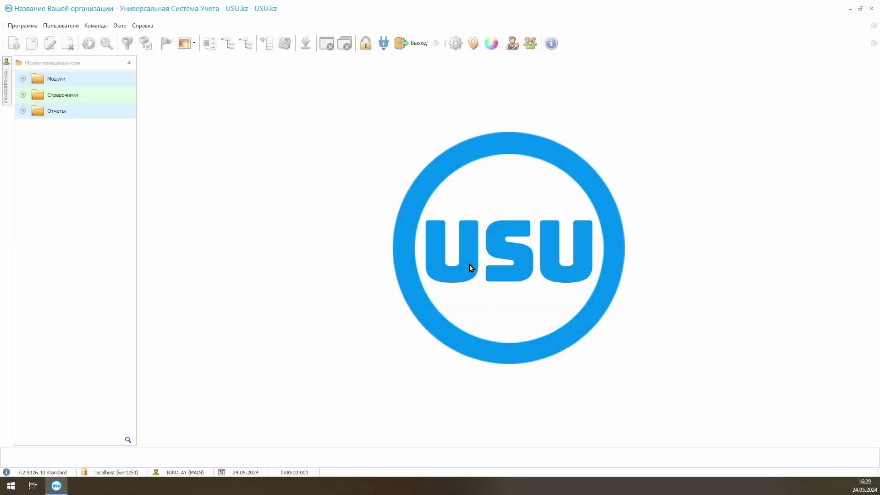
# Open the Заявки module from the Организация group under Модули
pyautogui.doubleClick(87, 81)
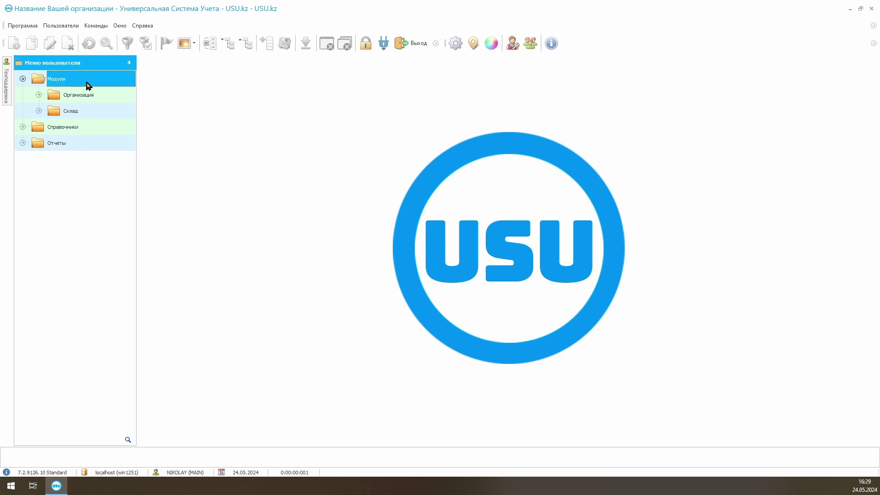
pyautogui.doubleClick(94, 95)
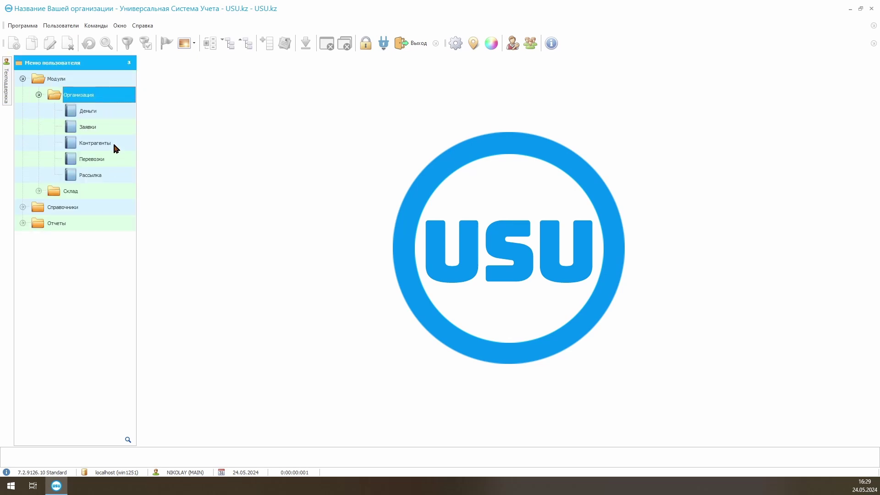
pyautogui.click(94, 128)
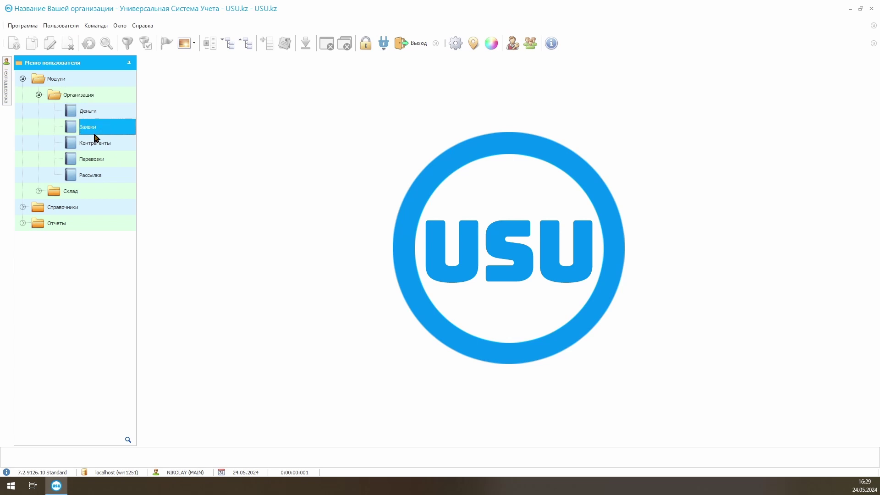
pyautogui.doubleClick(105, 132)
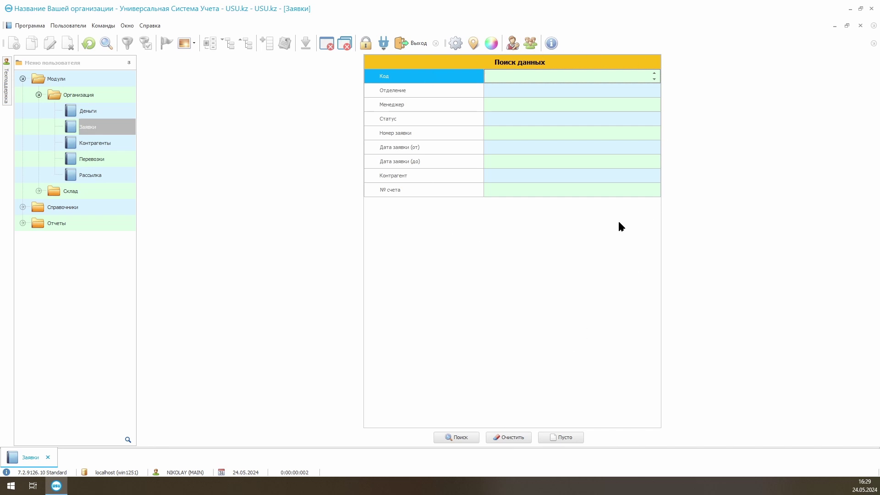
# Check the Отделение and Менеджер search criteria, leave them empty and list all requests
pyautogui.click(655, 91)
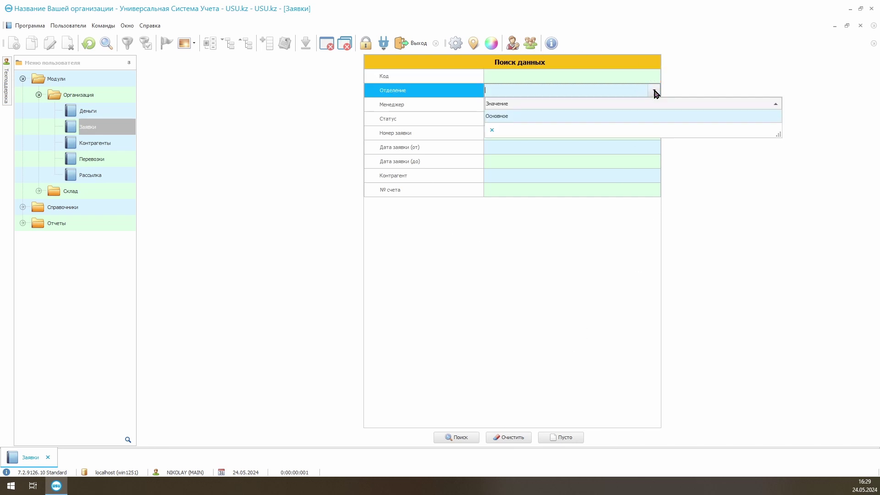
pyautogui.click(653, 91)
pyautogui.click(653, 105)
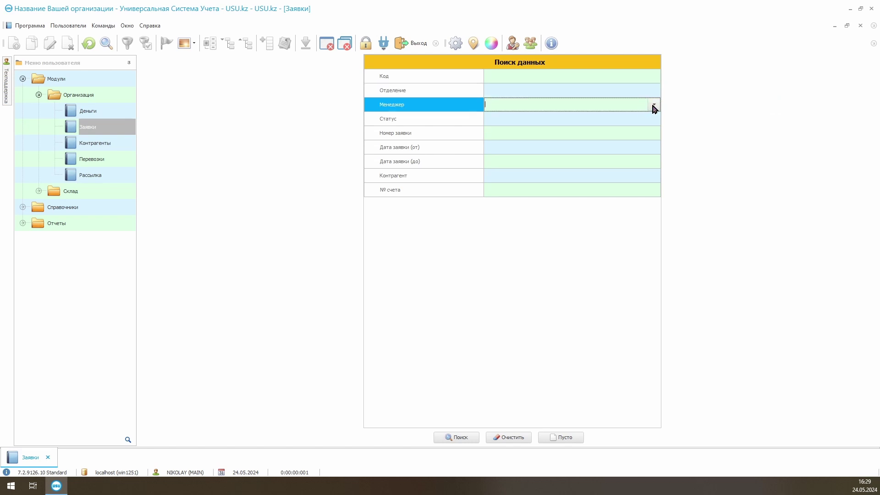
pyautogui.click(653, 108)
pyautogui.click(651, 105)
pyautogui.click(458, 437)
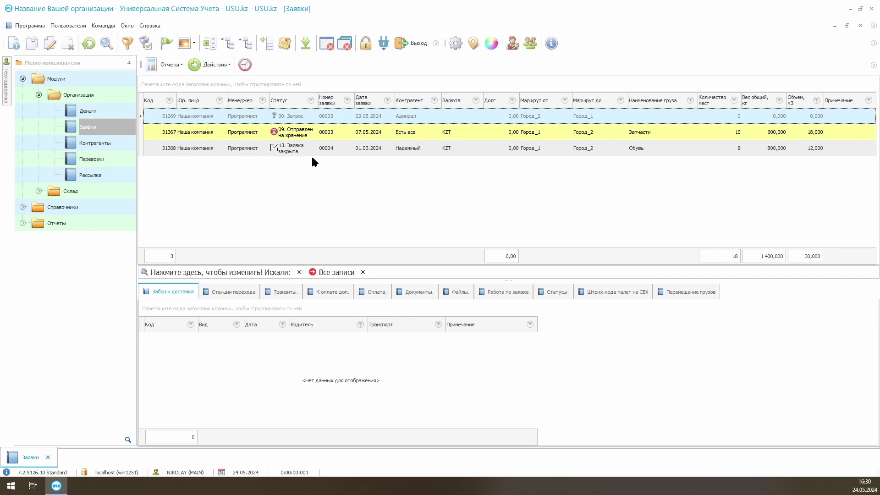
# Start adding a new request with Сотрудник 1 as the Менеджер
pyautogui.rightClick(442, 177)
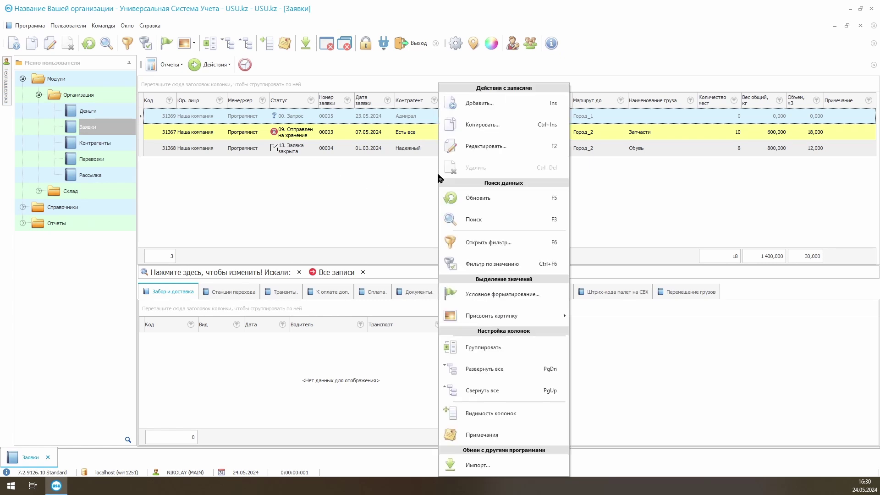
pyautogui.click(495, 105)
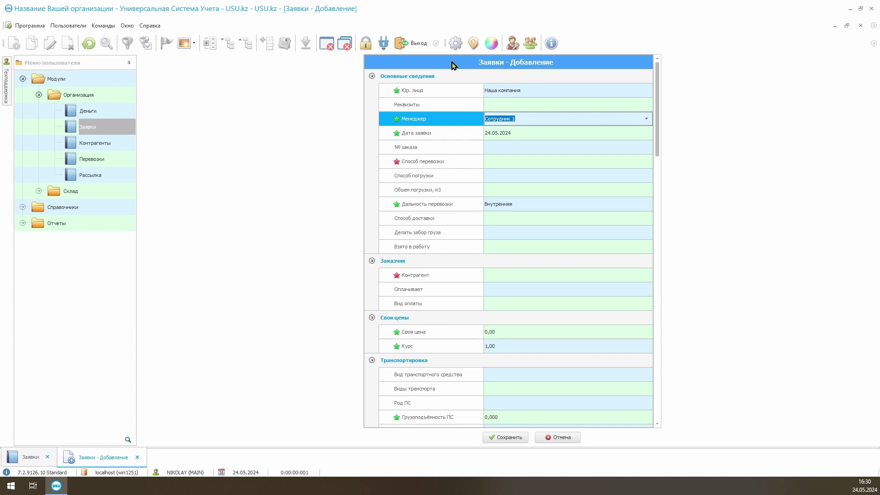
pyautogui.click(646, 119)
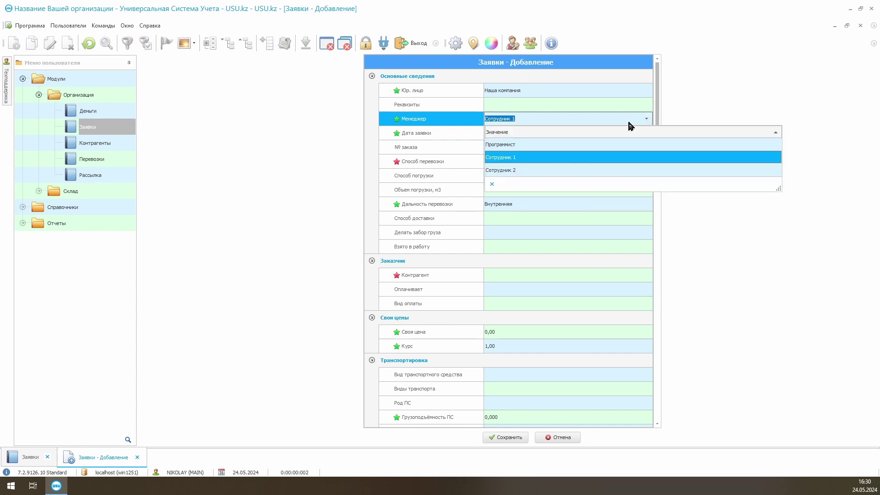
pyautogui.click(618, 157)
pyautogui.click(529, 133)
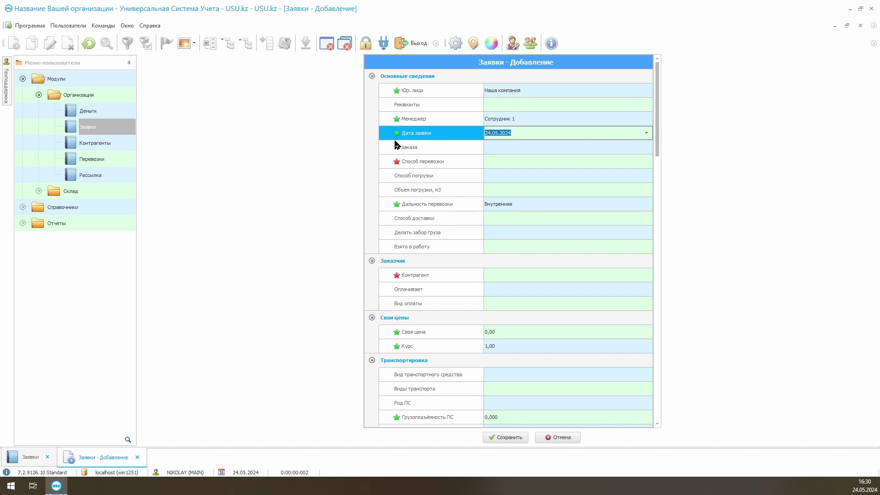
# Set the request's Способ перевозки to АВТО перевозка
pyautogui.click(500, 166)
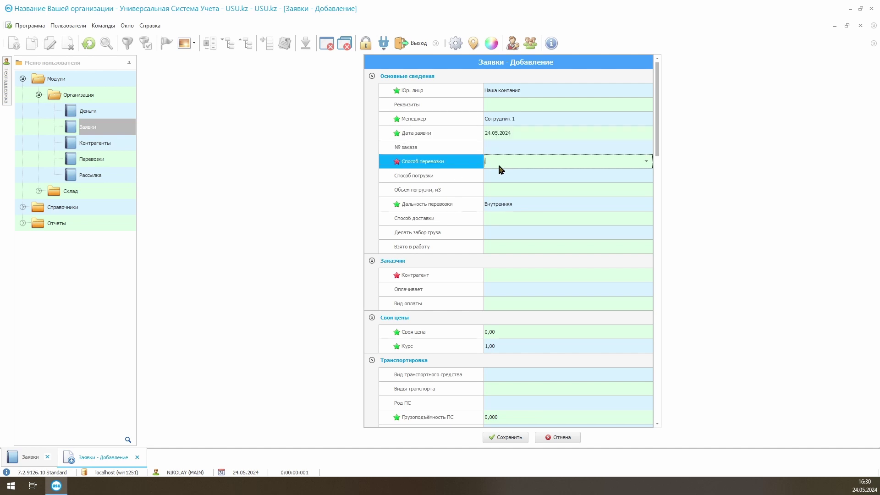
pyautogui.click(645, 161)
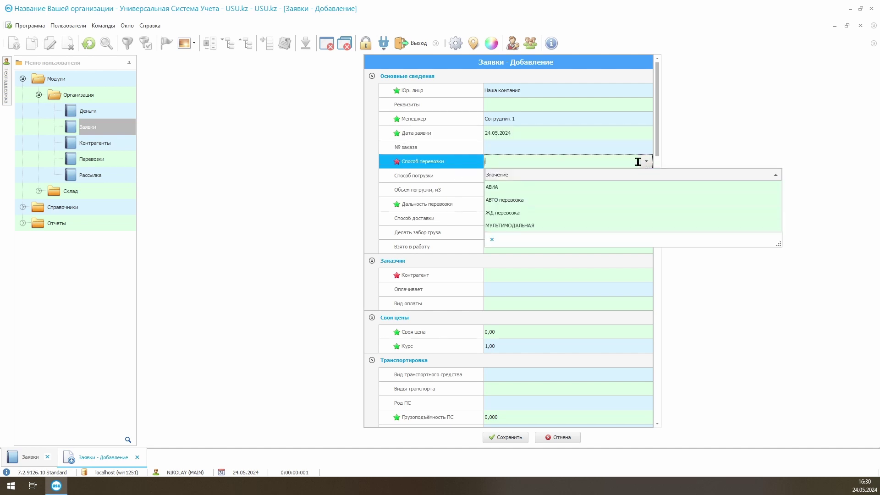
pyautogui.click(586, 202)
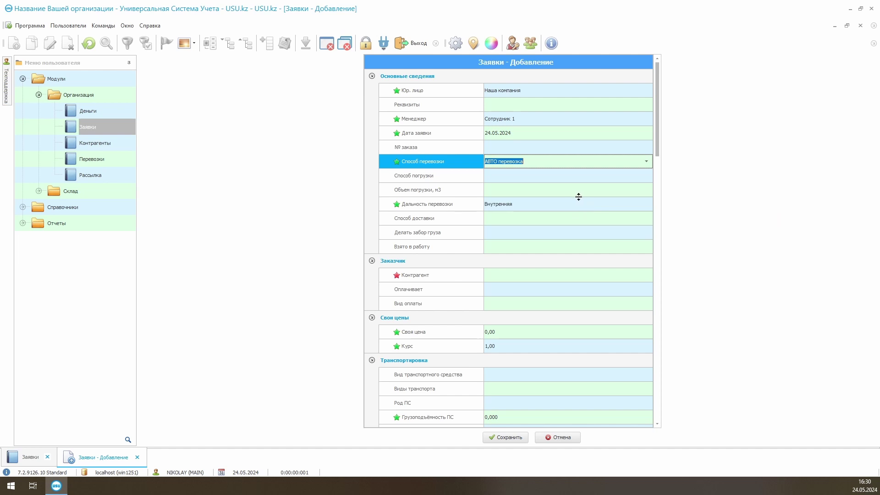
# Set the request's Способ доставки to До востребования and Делать забор груза to Да
pyautogui.click(582, 278)
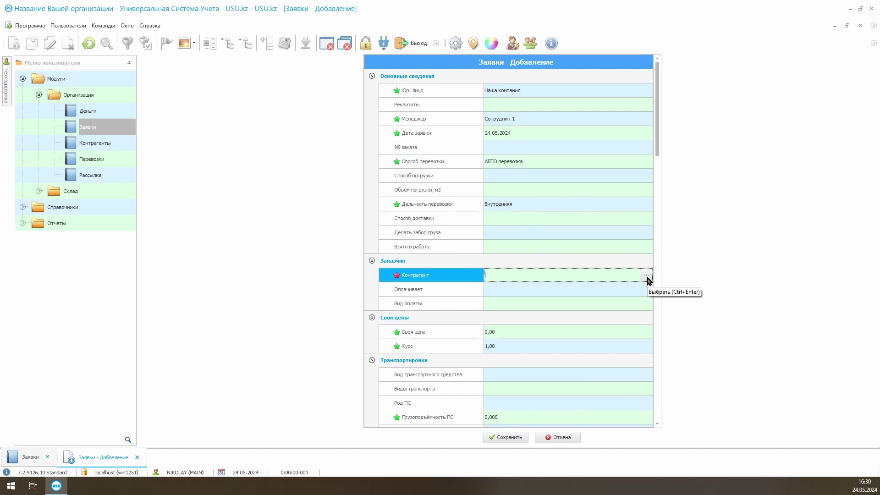
pyautogui.click(646, 219)
pyautogui.click(645, 218)
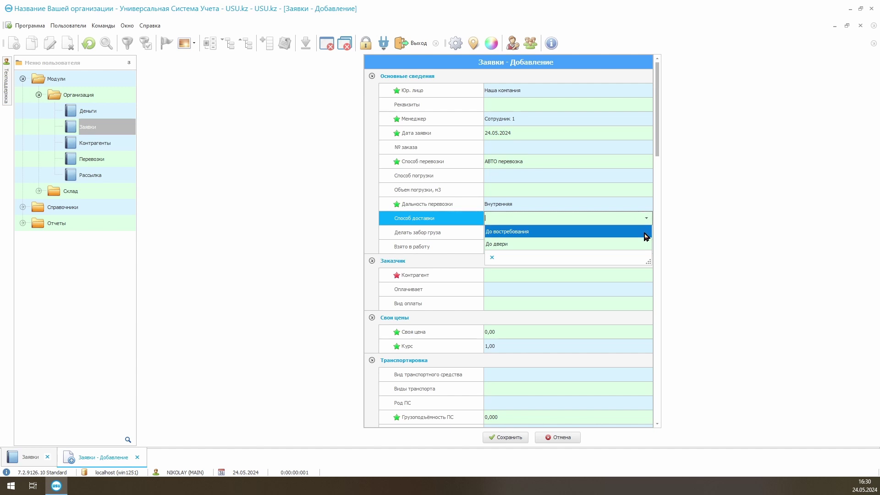
pyautogui.click(646, 238)
pyautogui.click(645, 232)
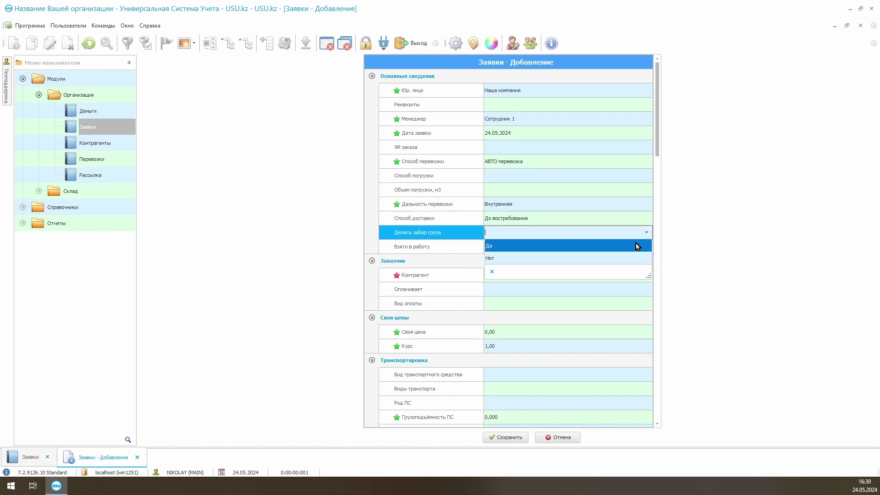
pyautogui.click(635, 251)
# Open the counterparty list for the Контрагент field and look up entries by partial phone number and e-mail, ending on customer Надежный
pyautogui.click(626, 275)
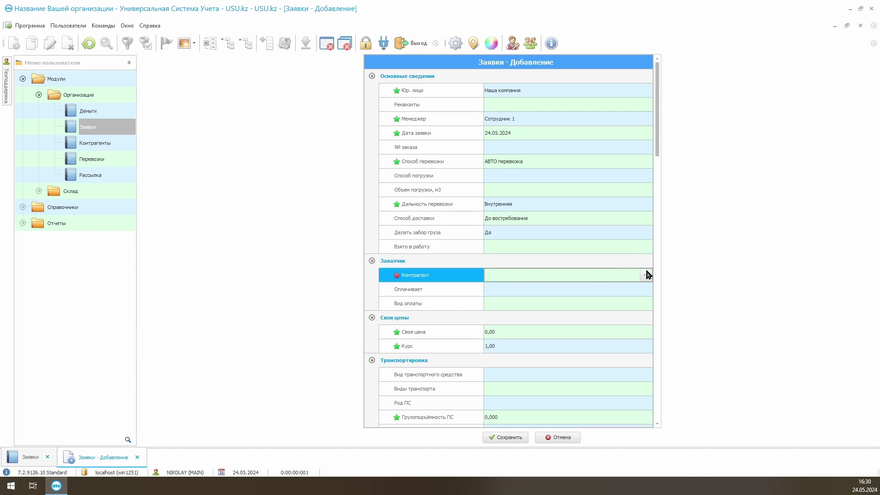
pyautogui.click(646, 275)
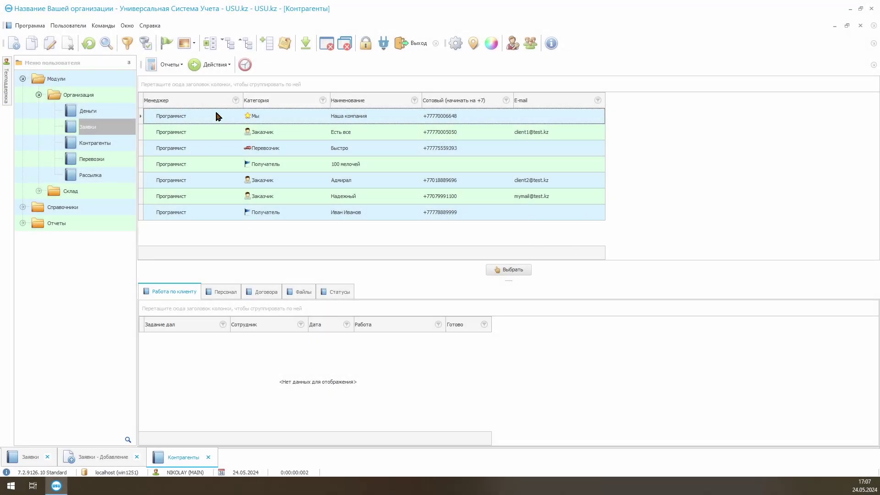
pyautogui.moveTo(271, 123); pyautogui.dragTo(273, 216)
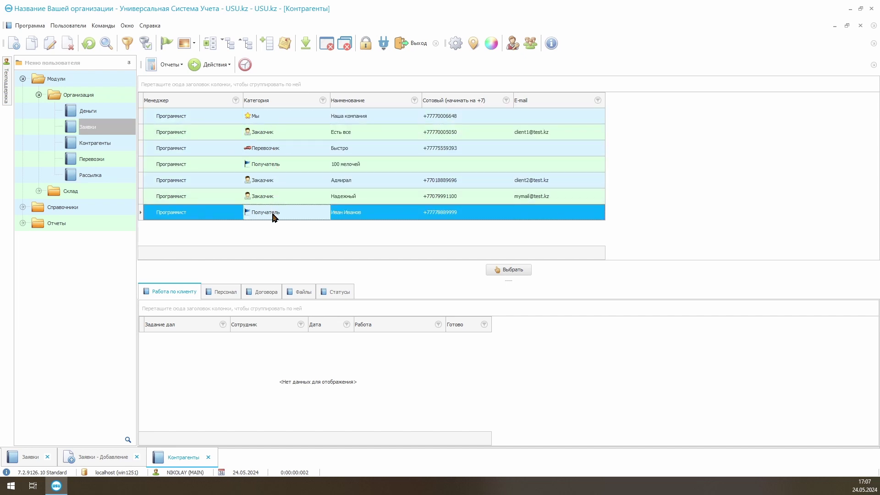
pyautogui.click(444, 118)
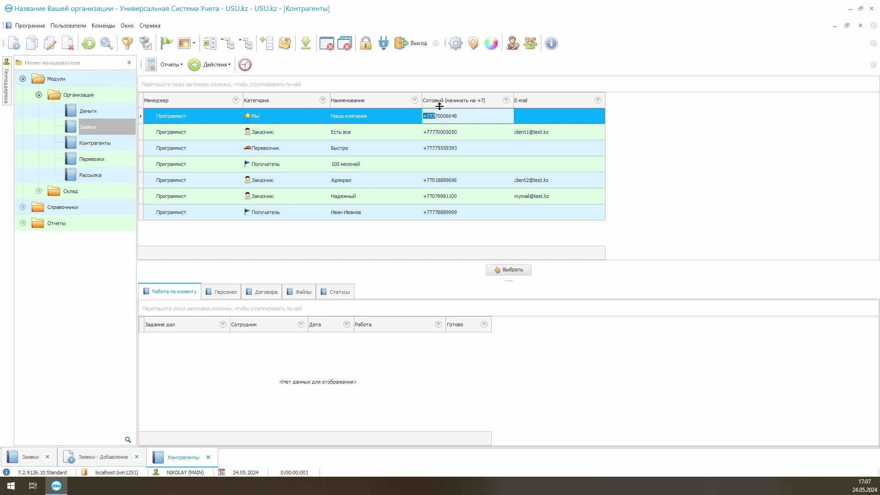
pyautogui.write('75559')
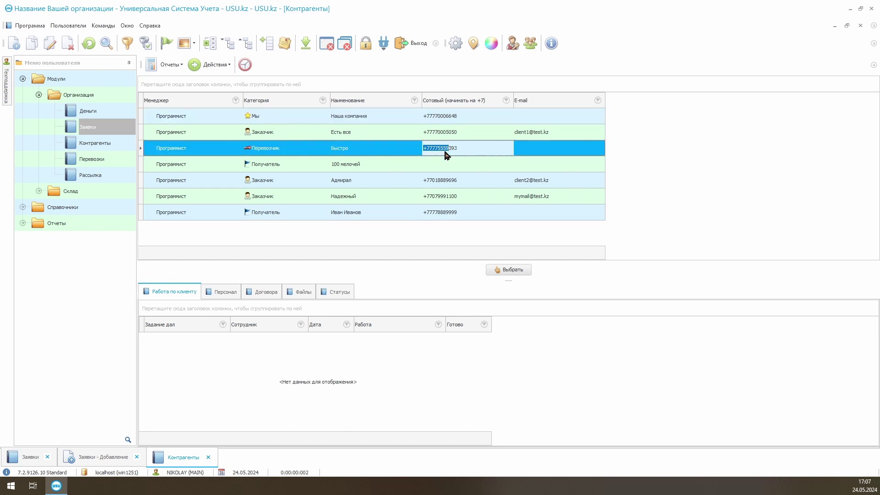
pyautogui.click(538, 148)
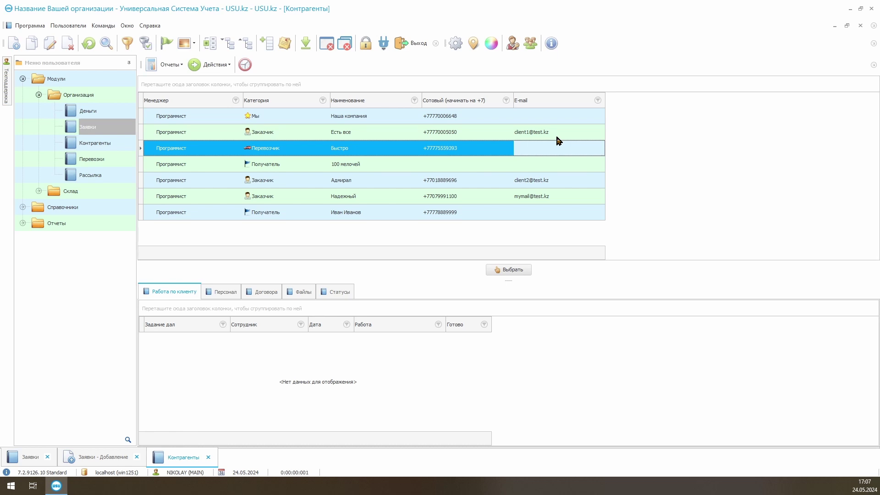
pyautogui.write('myma')
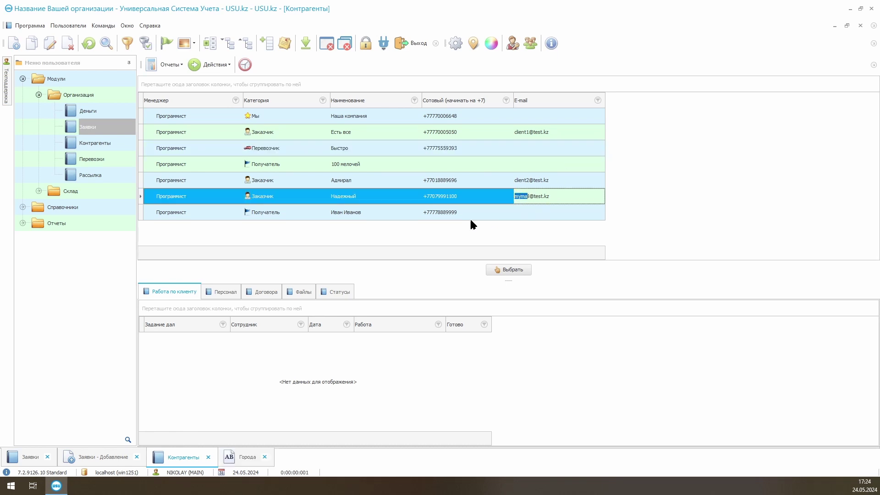
# Start a new contract for customer Надежный with KZT as the Валюта расчетов
pyautogui.click(267, 292)
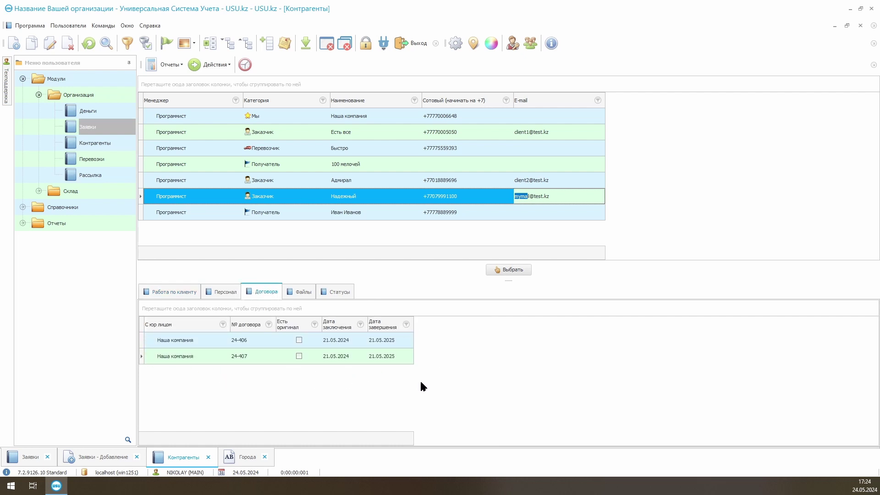
pyautogui.rightClick(408, 375)
pyautogui.click(458, 104)
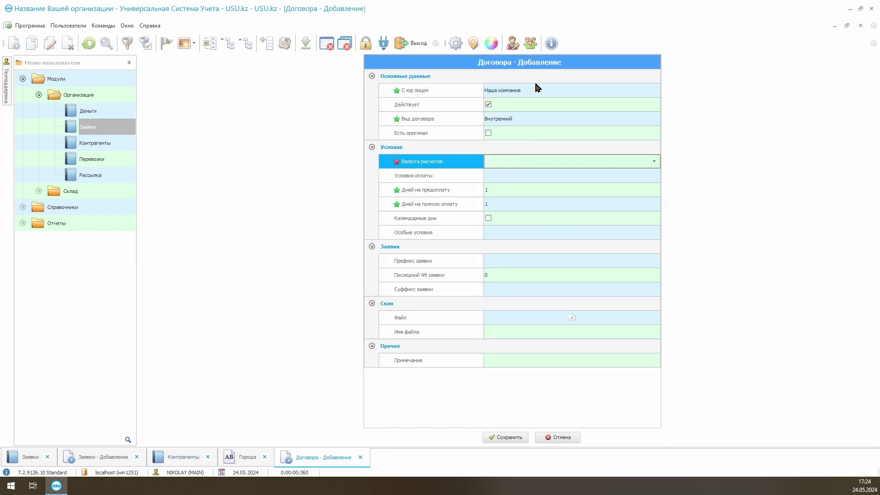
pyautogui.click(654, 162)
pyautogui.click(589, 197)
# Mark the new contract as Есть оригинал and save it
pyautogui.click(487, 133)
pyautogui.click(510, 177)
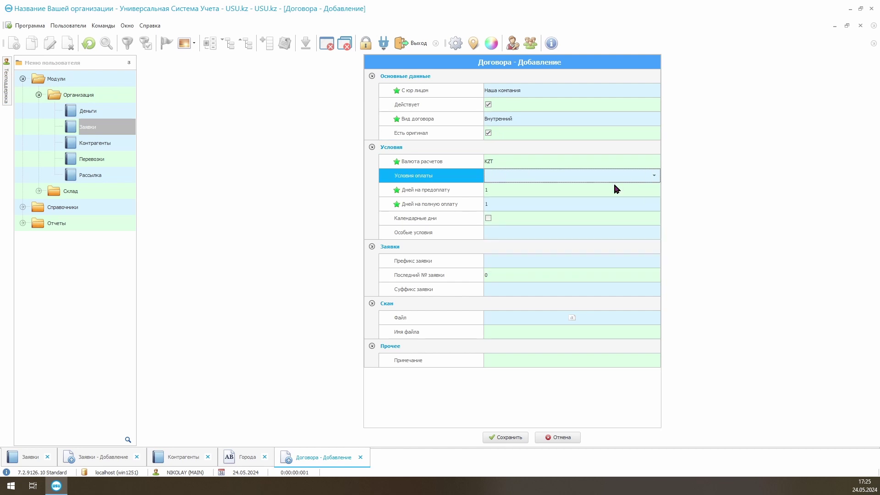
pyautogui.click(601, 189)
pyautogui.click(609, 205)
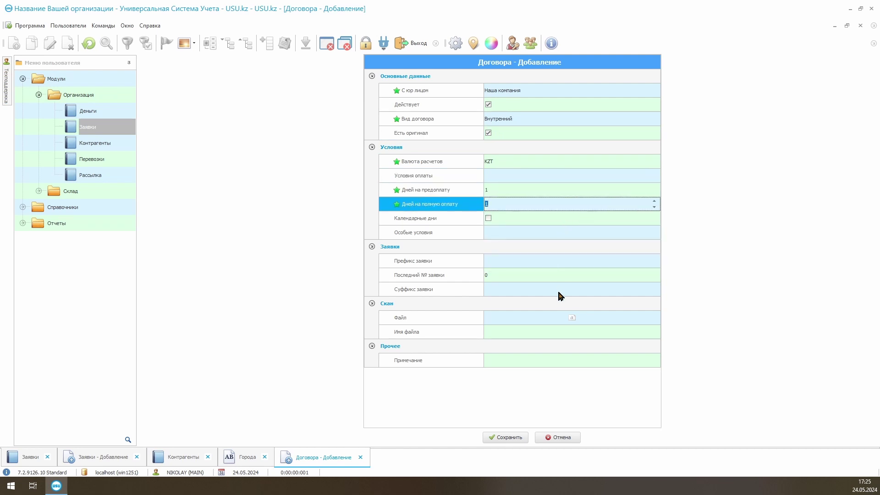
pyautogui.click(614, 319)
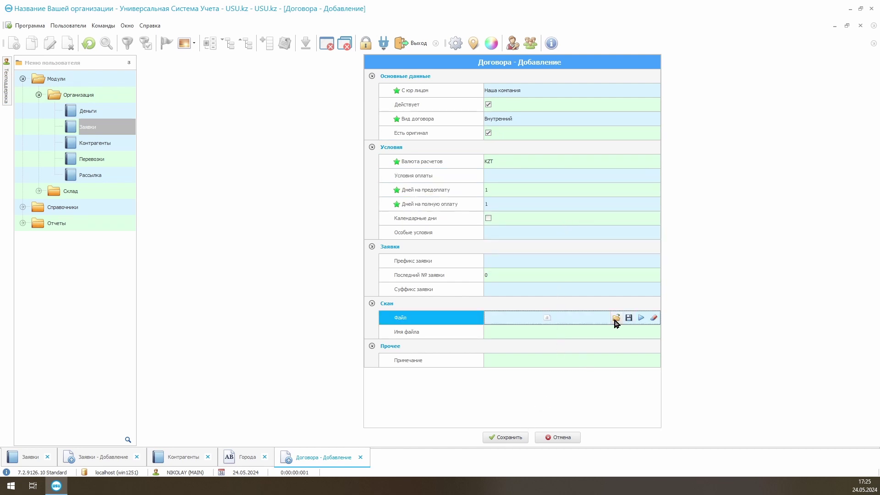
pyautogui.click(513, 438)
# Choose customer Надежный as the Контрагент of the new request
pyautogui.click(338, 356)
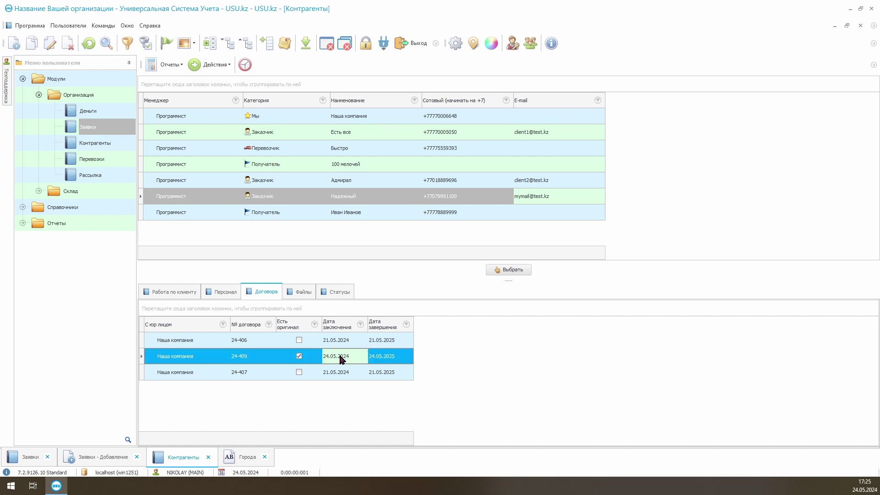
pyautogui.click(515, 222)
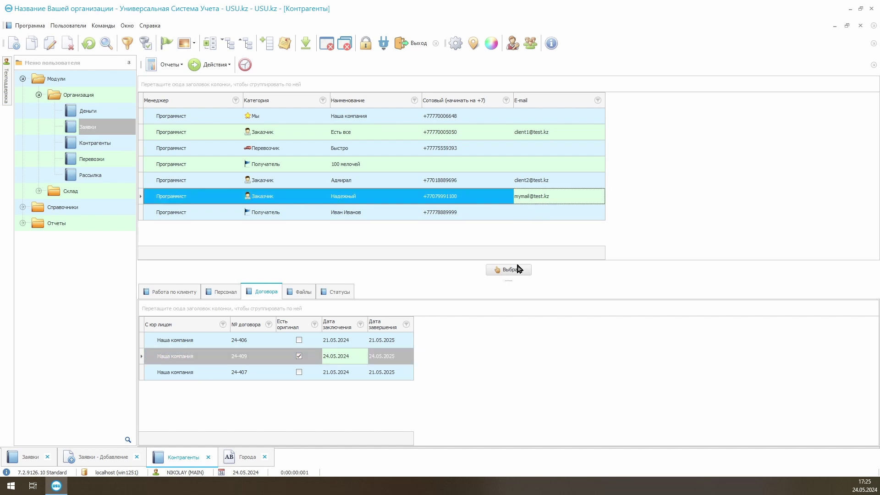
pyautogui.click(512, 269)
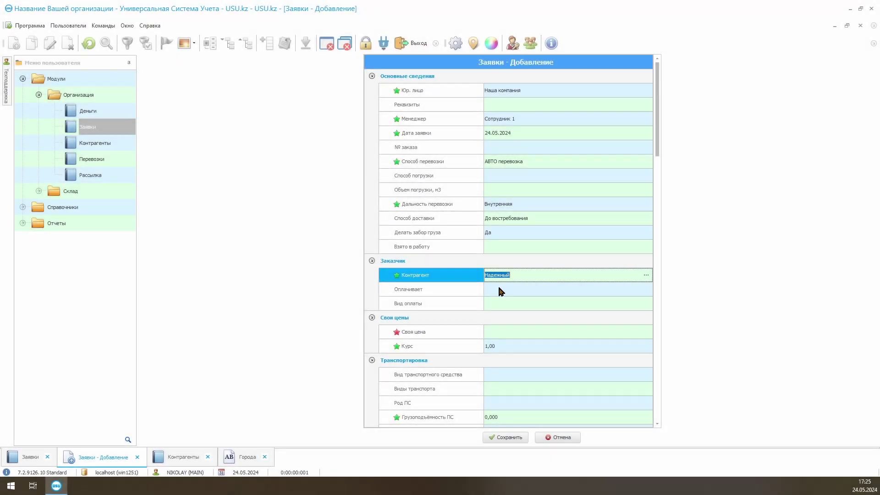
# Set Оплачивает to Отправитель and Вид оплаты to Нал for the customer
pyautogui.click(499, 289)
pyautogui.click(646, 290)
pyautogui.click(620, 304)
pyautogui.click(636, 303)
pyautogui.click(645, 303)
pyautogui.click(620, 317)
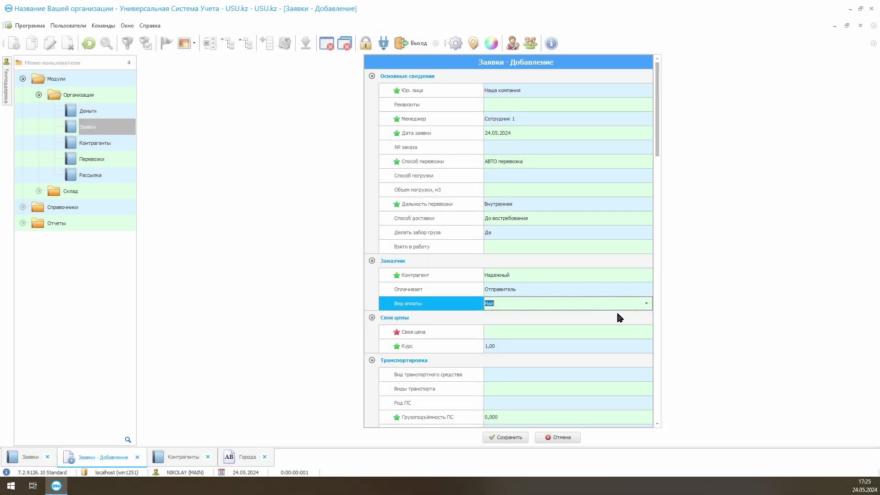
# Set Своя цена of the request to 5000
pyautogui.click(616, 331)
pyautogui.write('5000')
pyautogui.scroll(-6, 570, 140)
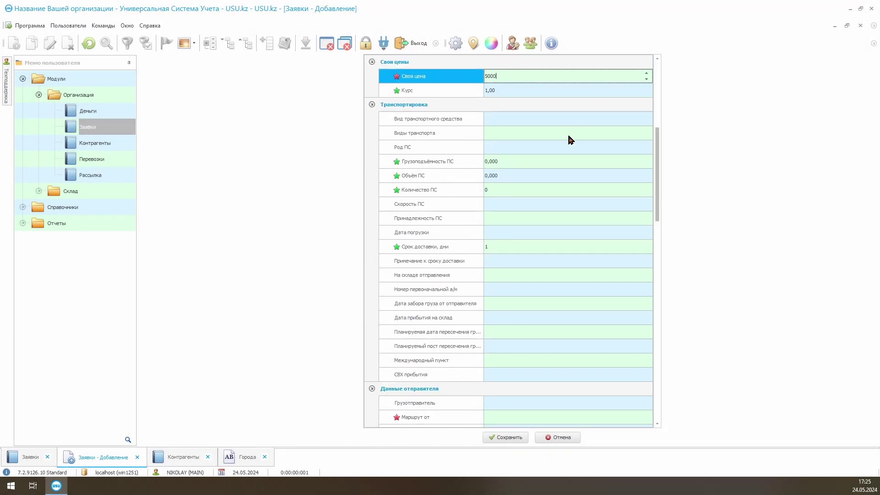
pyautogui.press('Return')
# Set Грузоподъёмность ПС to 500, Объём ПС to 500 and Количество ПС to 1 in the Транспортировка section
pyautogui.press('Return')
pyautogui.press('Return')
pyautogui.press('Return')
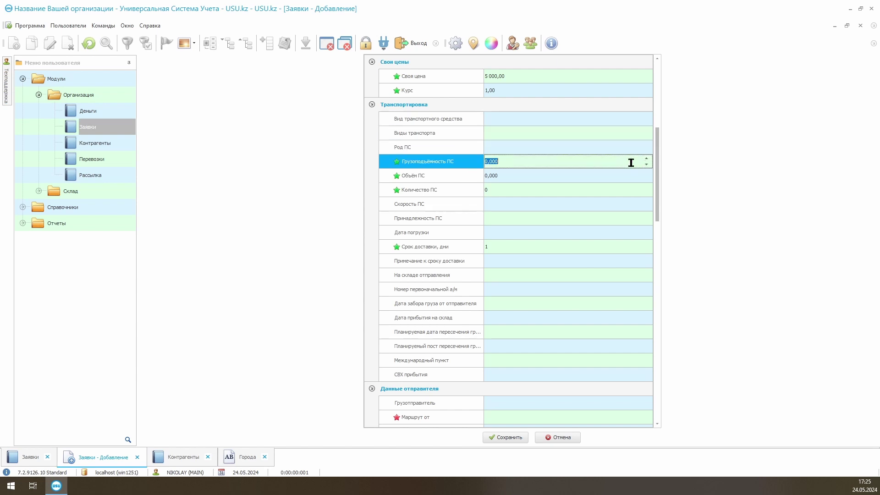
pyautogui.write('500')
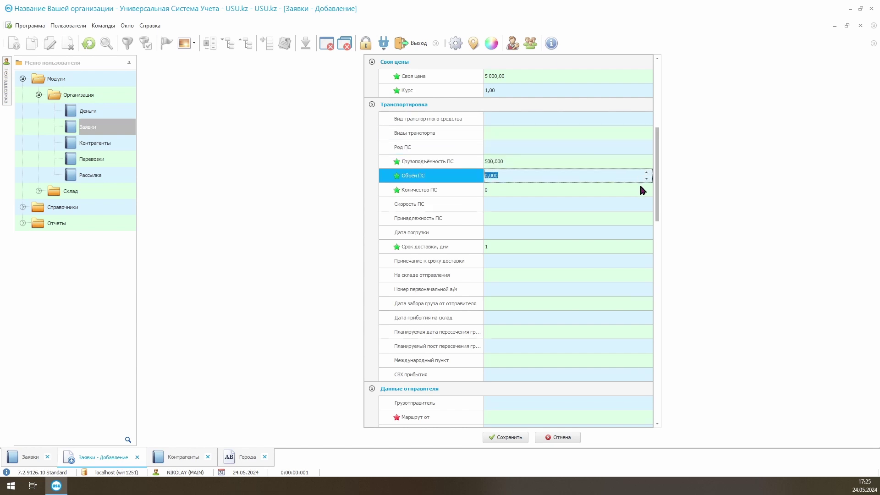
pyautogui.write('500')
pyautogui.press('Return')
pyautogui.write('1')
pyautogui.press('Return')
# Set Скорость ПС to грузовая, Принадлежность ПС to собственный and Дата погрузки to 24.05.2024
pyautogui.click(646, 203)
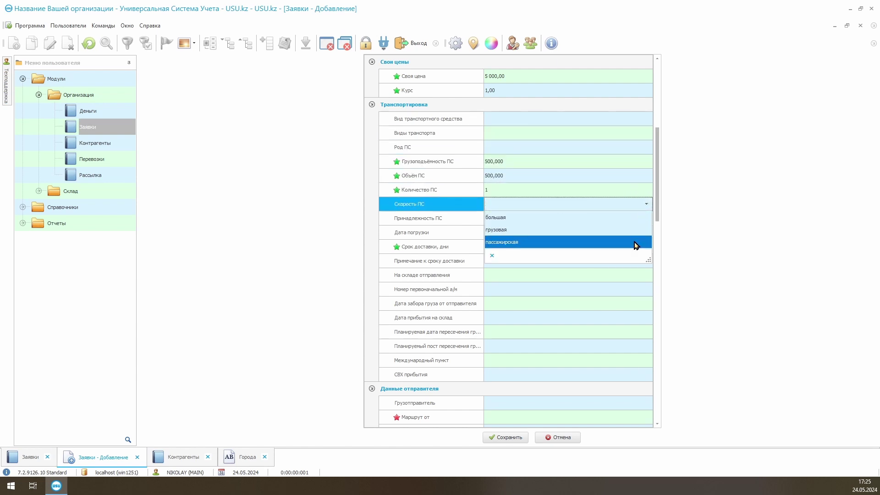
pyautogui.click(630, 229)
pyautogui.click(644, 219)
pyautogui.click(622, 230)
pyautogui.click(622, 231)
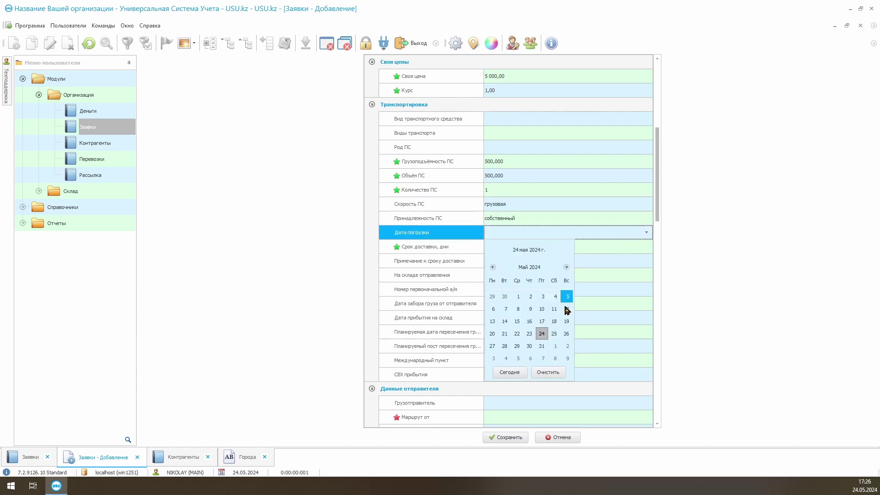
pyautogui.press('Return')
# Choose Наша компания as the Грузоотправитель and Город_1 as Маршрут от in the sender data
pyautogui.moveTo(658, 213); pyautogui.dragTo(658, 258)
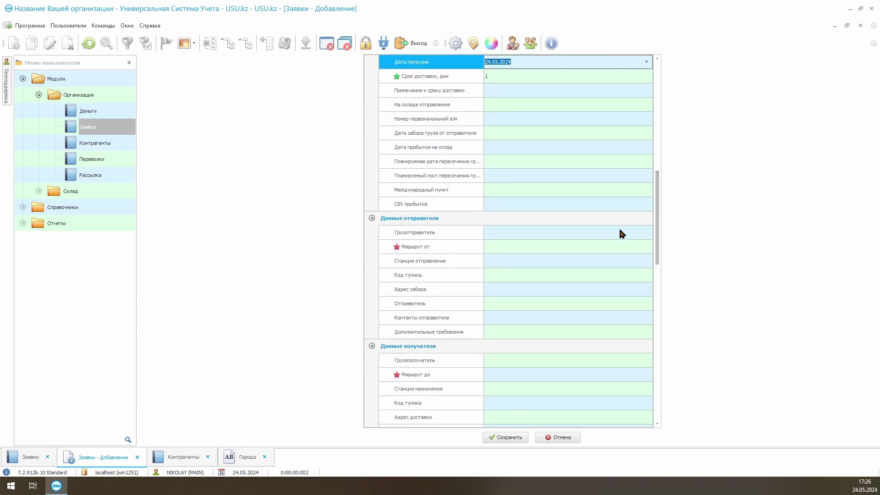
pyautogui.click(618, 232)
pyautogui.click(642, 234)
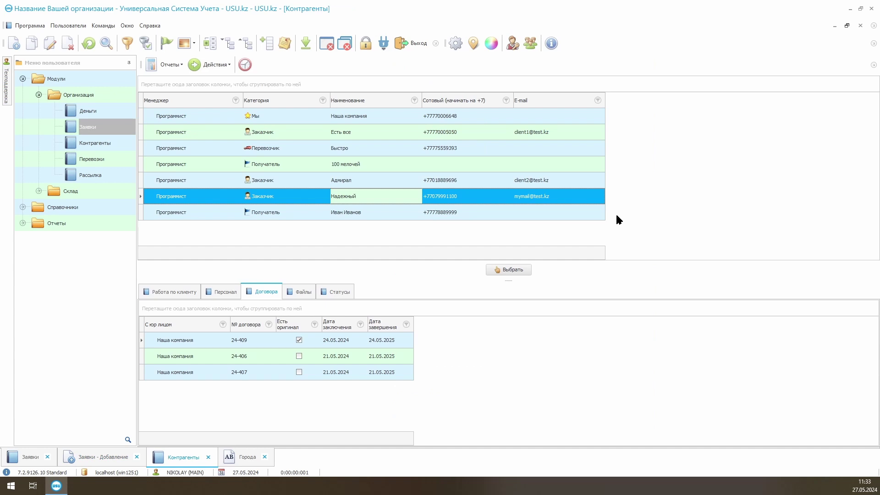
pyautogui.doubleClick(387, 116)
pyautogui.click(647, 248)
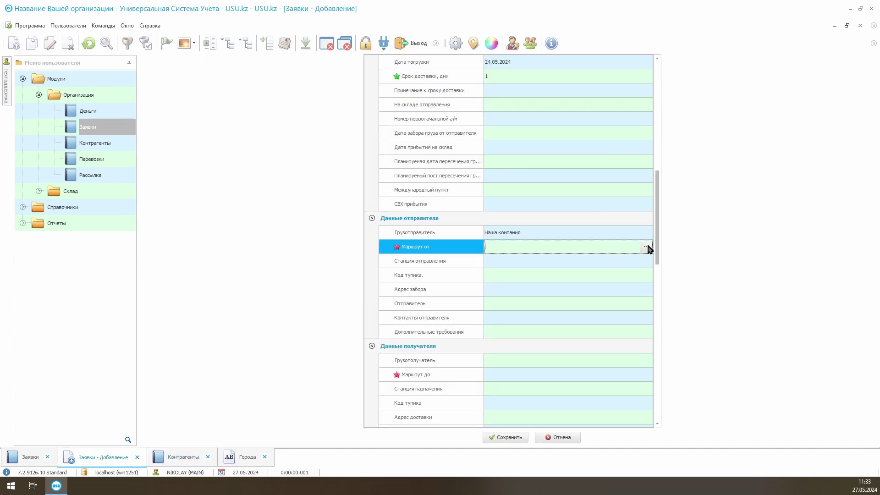
pyautogui.click(647, 248)
pyautogui.doubleClick(296, 133)
# Choose Наша компания as the Грузополучатель and Город_2 as Маршрут до in the recipient data
pyautogui.moveTo(658, 257); pyautogui.dragTo(663, 286)
pyautogui.click(645, 203)
pyautogui.click(645, 203)
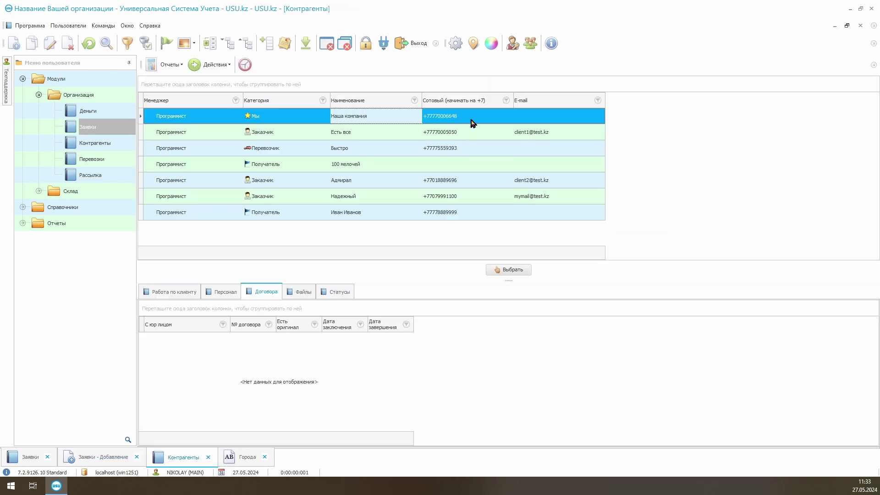
pyautogui.doubleClick(387, 116)
pyautogui.click(601, 216)
pyautogui.click(648, 220)
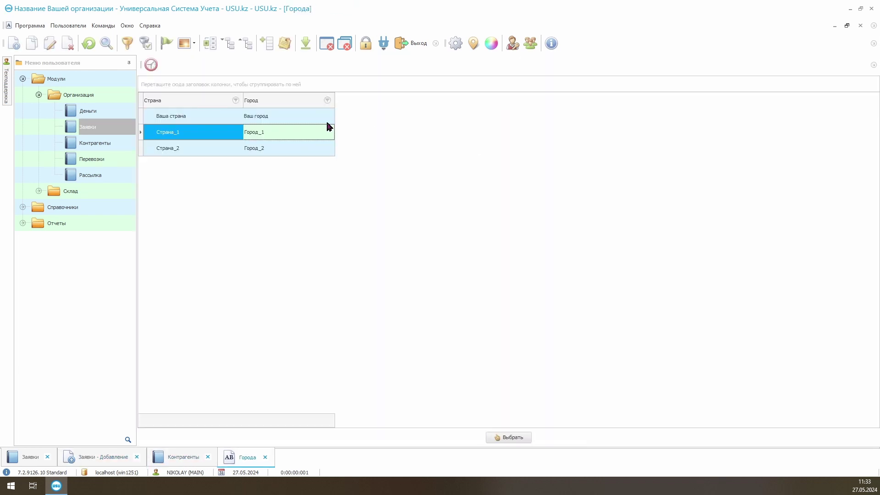
pyautogui.doubleClick(302, 148)
# Set Наименование груза to Обувь, then look up and choose ОБУВЬ as the Характер груза
pyautogui.moveTo(660, 254); pyautogui.dragTo(663, 284)
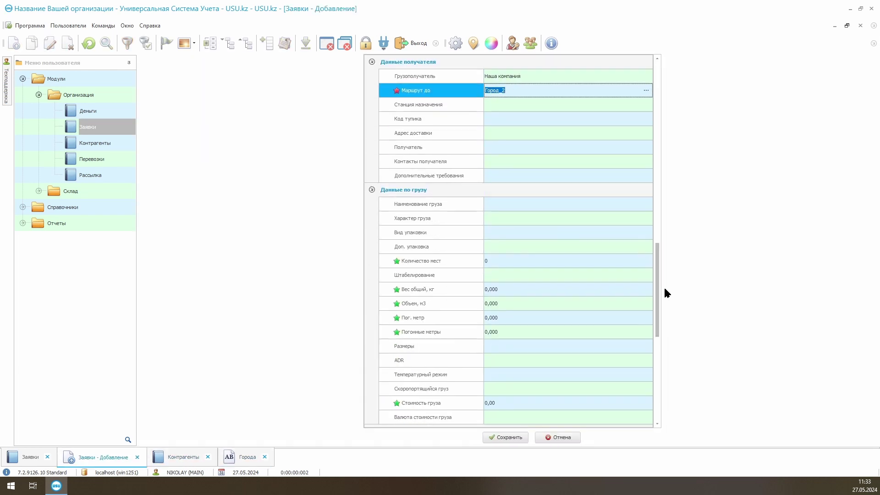
pyautogui.click(554, 202)
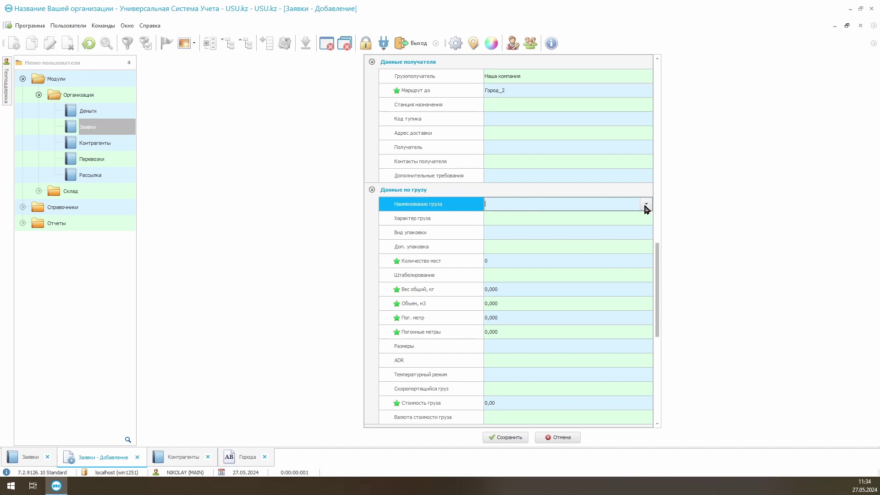
pyautogui.click(646, 206)
pyautogui.click(544, 218)
pyautogui.click(519, 219)
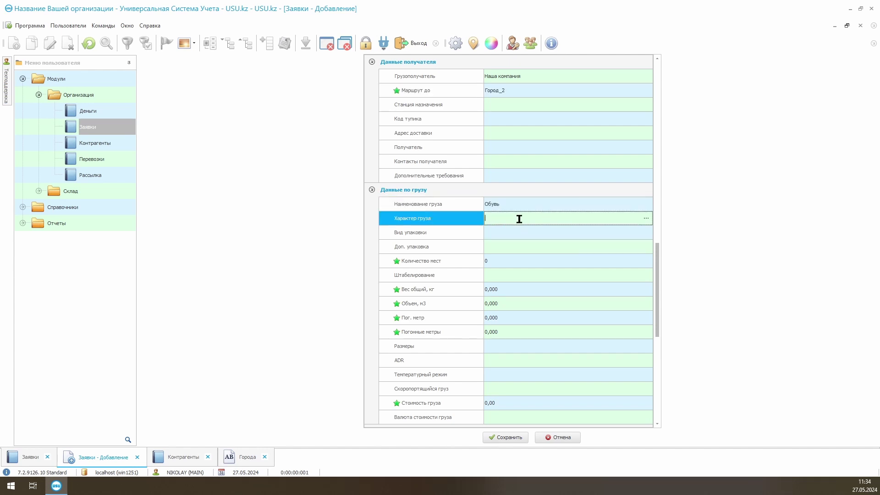
pyautogui.click(646, 219)
pyautogui.click(257, 193)
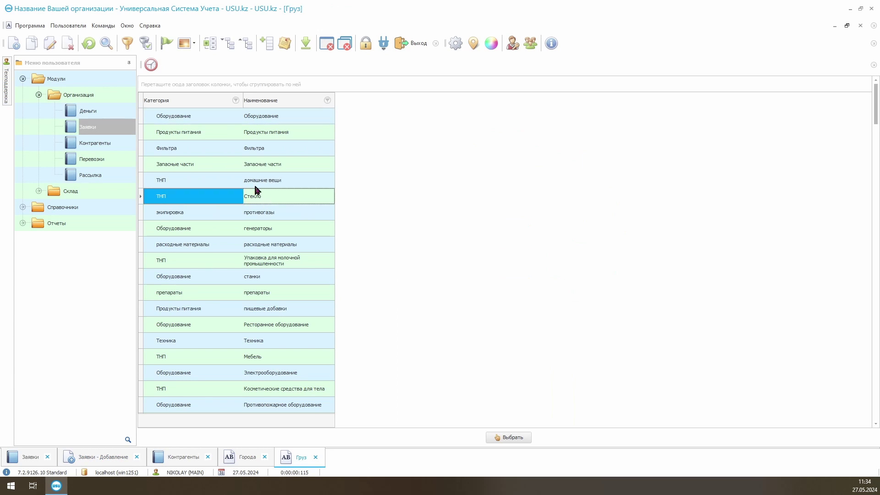
pyautogui.write('обув')
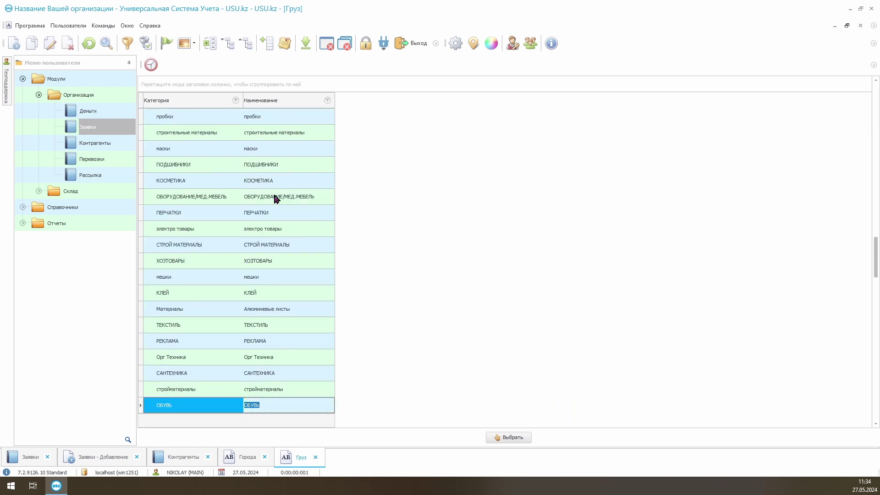
pyautogui.doubleClick(264, 405)
# Set the cargo's Вид упаковки to палетта and Количество мест to 1
pyautogui.click(646, 233)
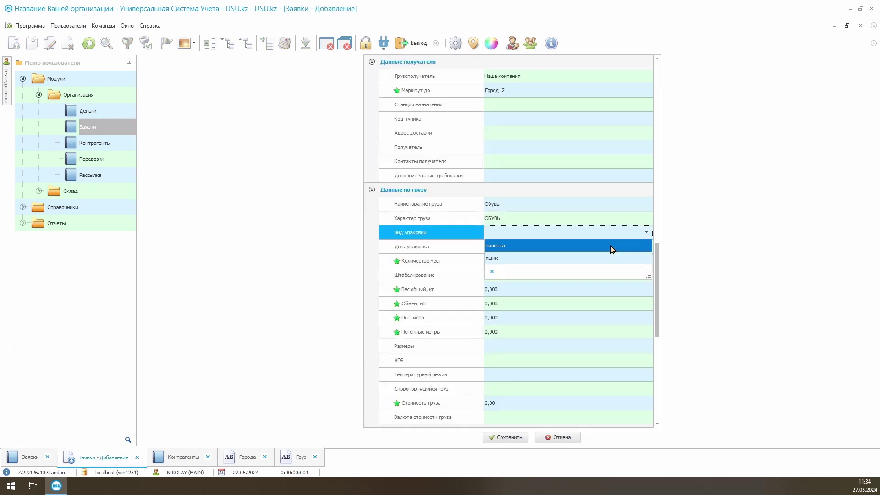
pyautogui.click(611, 247)
pyautogui.click(646, 260)
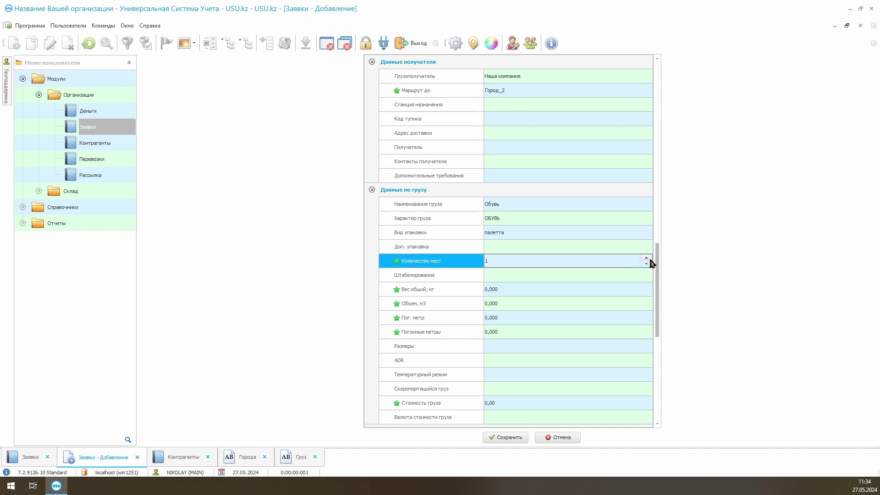
# Set the cargo's Вес общий to 100 kg, Объем to 3 m3, and both Пог. метр and Погонные метры to 1
pyautogui.click(648, 288)
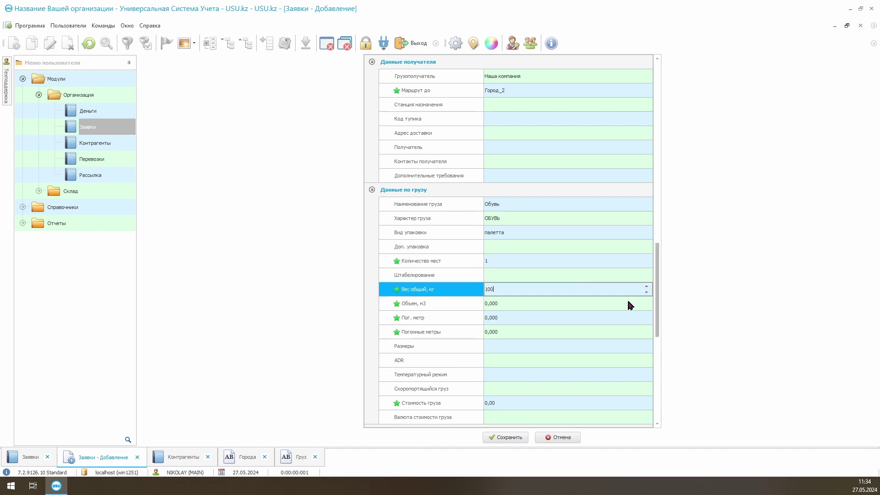
pyautogui.click(643, 304)
pyautogui.write('3')
pyautogui.click(642, 317)
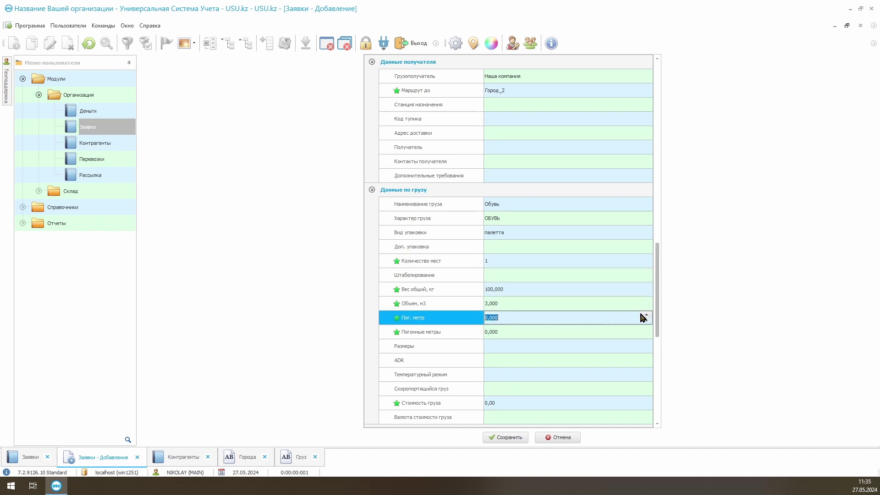
pyautogui.write('1')
pyautogui.click(645, 331)
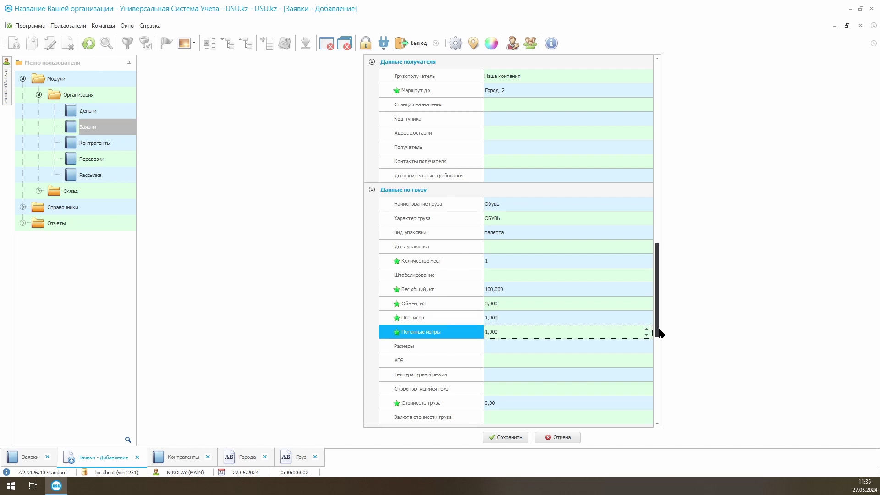
# Set Стоимость груза to 50000 and Сумма страховой to 5000
pyautogui.moveTo(660, 333); pyautogui.dragTo(660, 361)
pyautogui.click(630, 276)
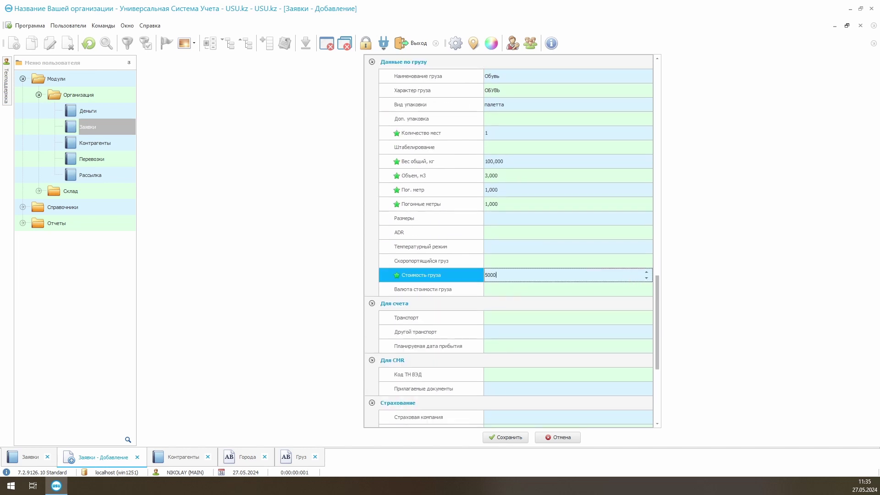
pyautogui.click(644, 317)
pyautogui.moveTo(659, 325); pyautogui.dragTo(660, 379)
pyautogui.click(541, 232)
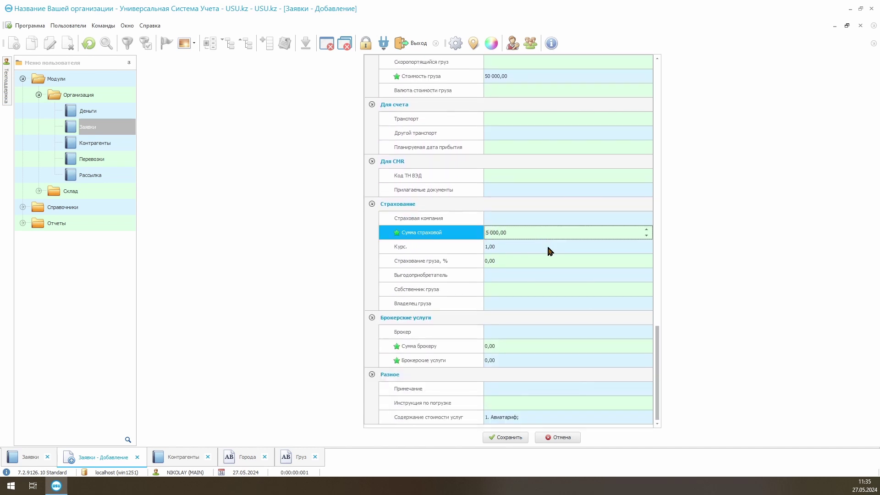
pyautogui.write('5000')
# Choose a currency for Валюта стоимости груза
pyautogui.click(595, 91)
pyautogui.click(638, 92)
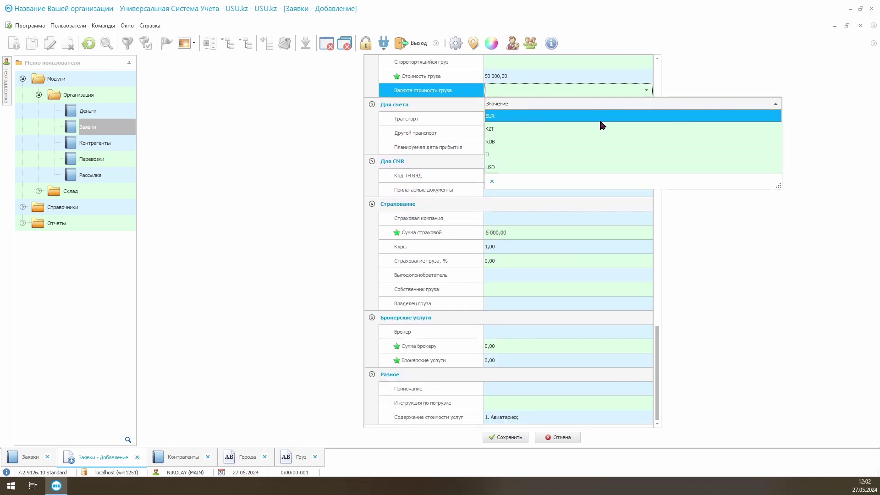
pyautogui.click(599, 122)
# Set the На складе отправления date to 24.05.2024 and save the new request
pyautogui.scroll(15, 668, 329)
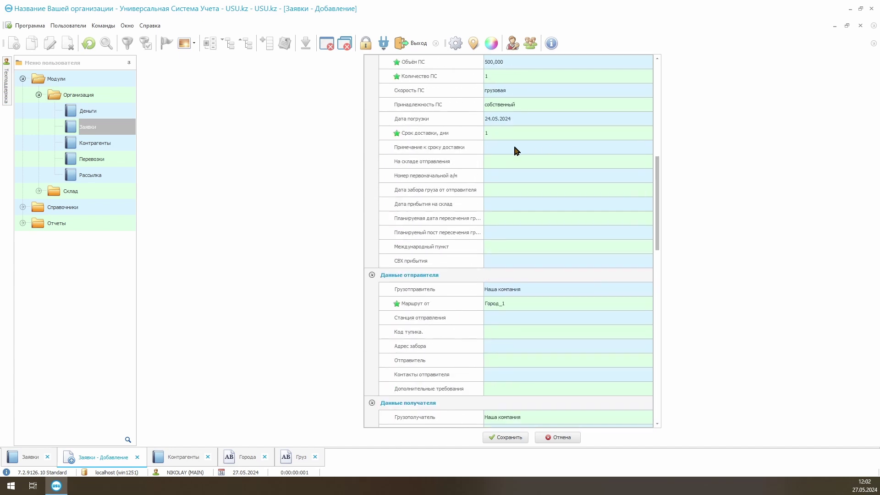
pyautogui.click(568, 164)
pyautogui.click(569, 164)
pyautogui.click(536, 274)
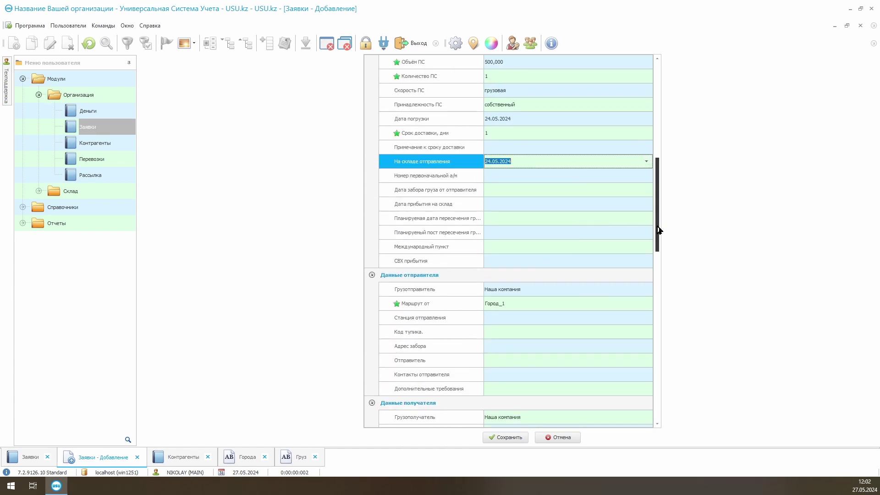
pyautogui.moveTo(658, 231); pyautogui.dragTo(670, 390)
pyautogui.click(505, 437)
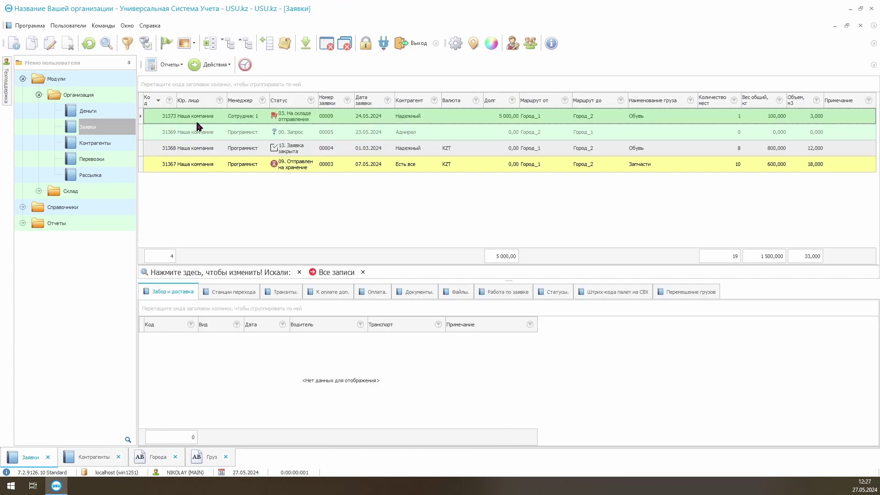
# Examine the additional charges (К оплате доп.) of each request in the Заявки list
pyautogui.click(293, 119)
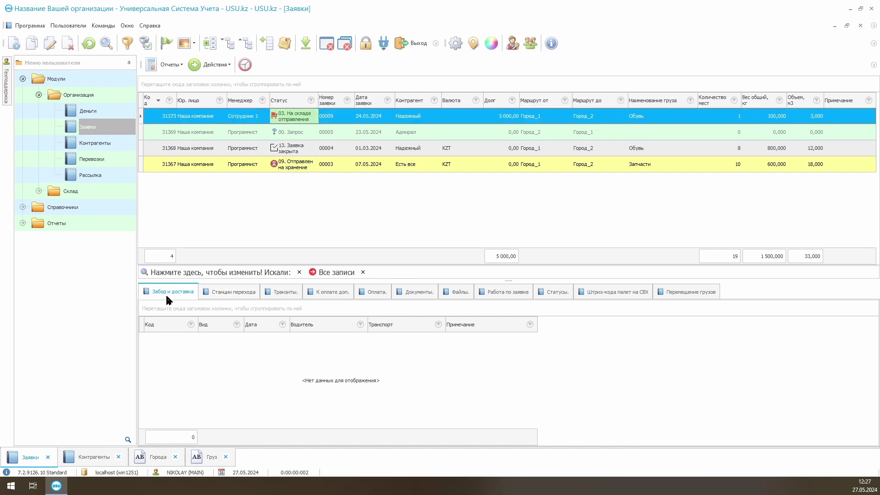
pyautogui.click(320, 294)
pyautogui.click(305, 134)
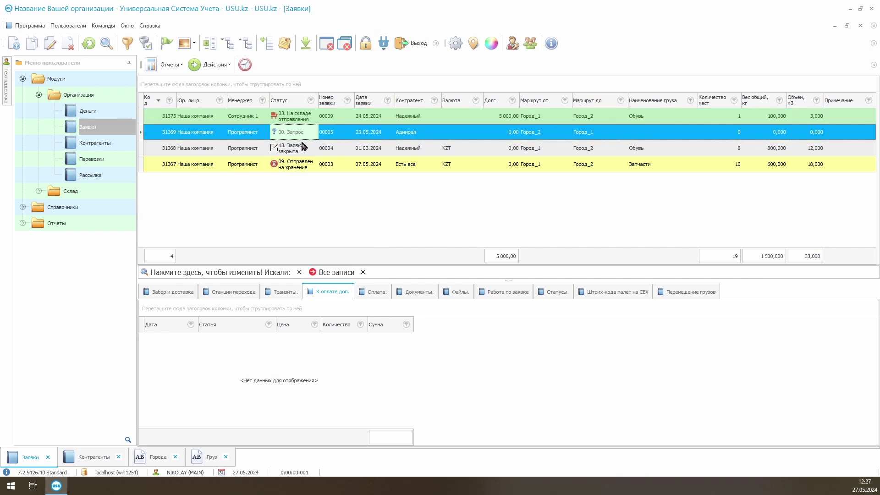
pyautogui.click(305, 147)
pyautogui.click(303, 164)
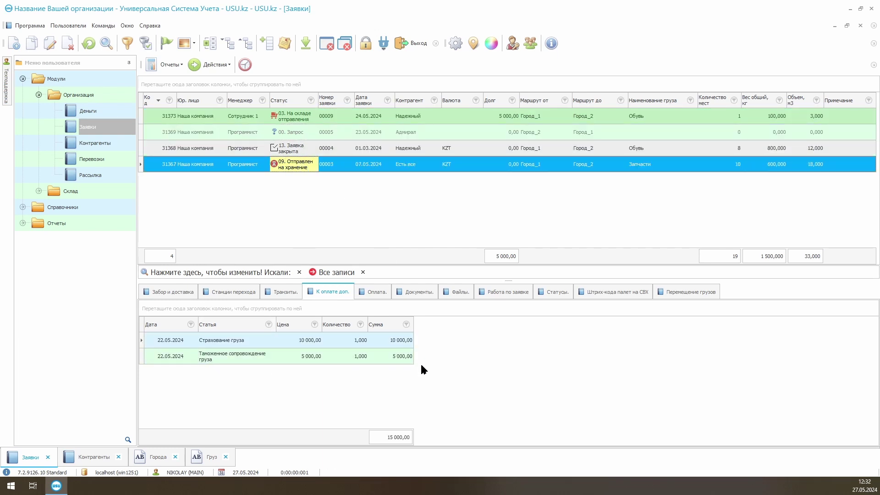
# Review the payments (Оплата) recorded for the Запчасти request, the closed request and the newly added one
pyautogui.click(382, 294)
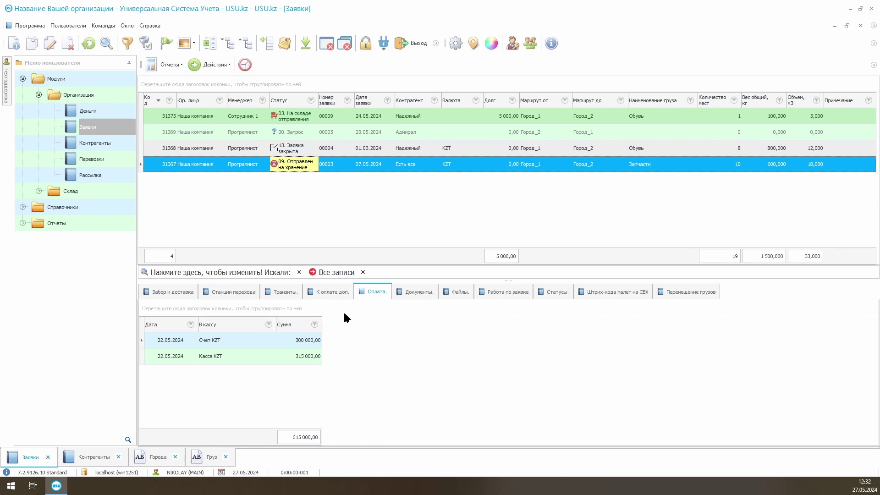
pyautogui.click(305, 151)
pyautogui.click(303, 118)
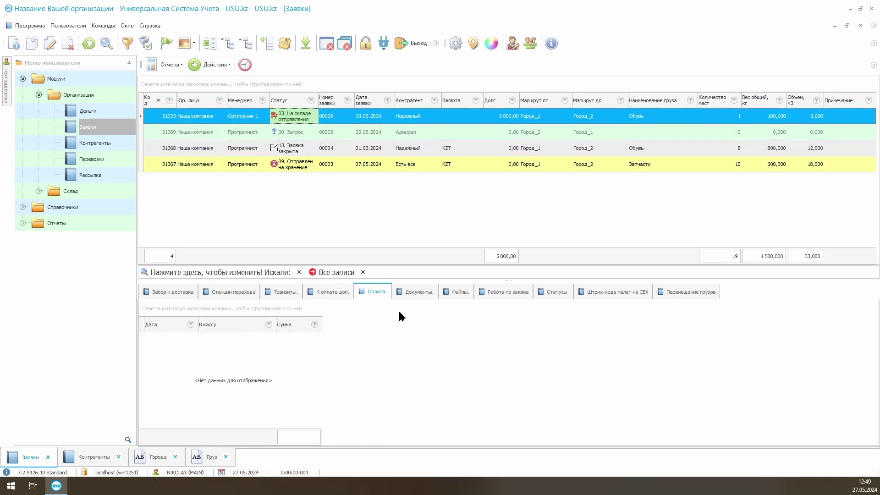
# Review the Документы list and its Наличие column for the new, Запрос and closed requests
pyautogui.click(406, 292)
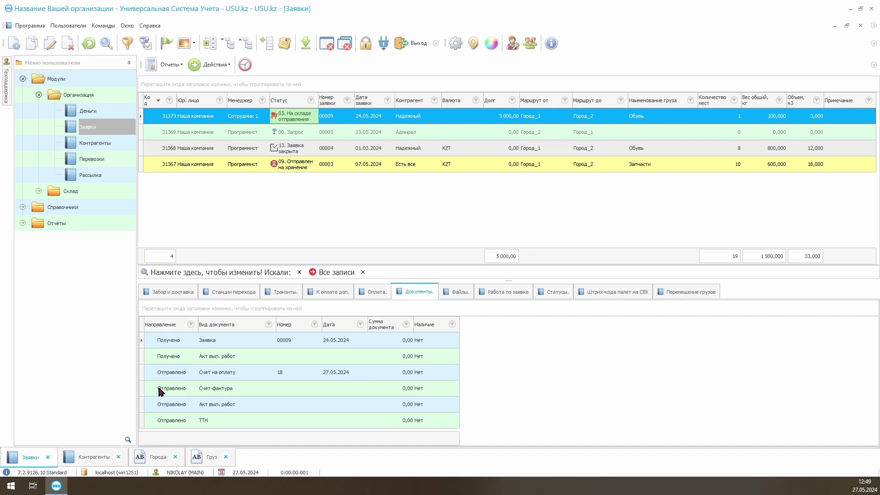
pyautogui.click(302, 137)
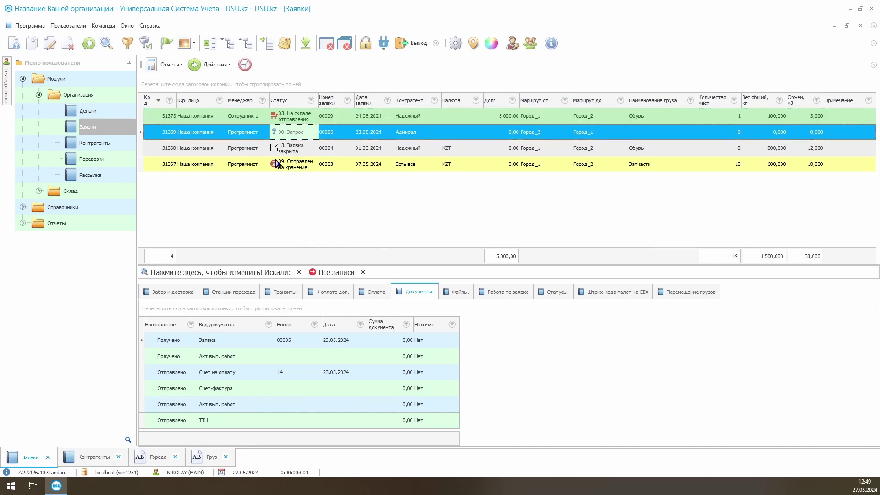
pyautogui.press('Down')
pyautogui.moveTo(427, 343); pyautogui.dragTo(433, 419)
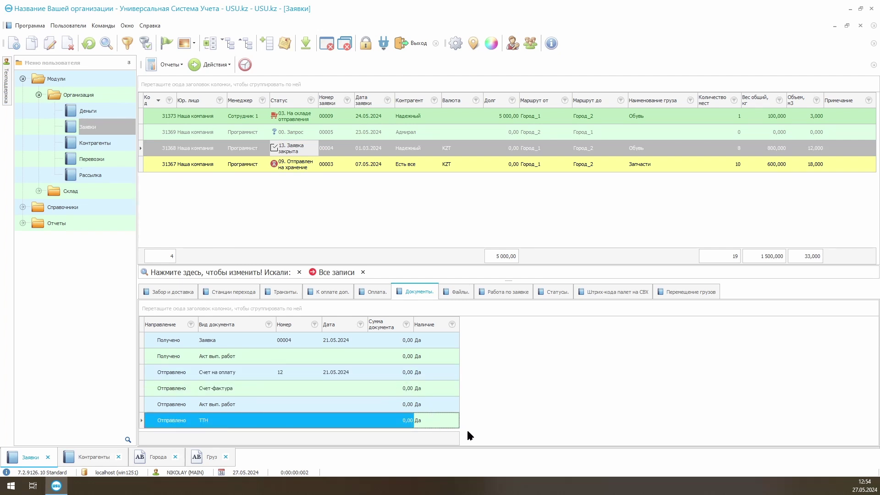
# Generate the Заявка клиенту report for the closed request, read it through to the signature lines, and close it
pyautogui.click(302, 149)
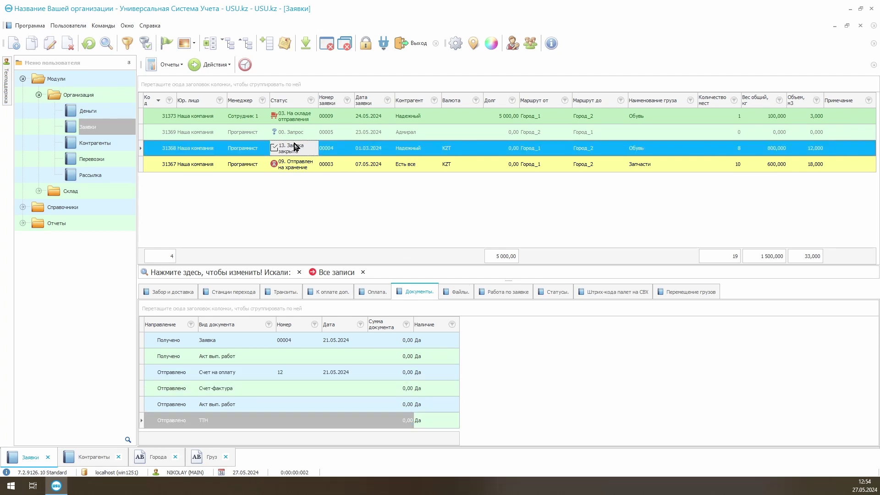
pyautogui.click(173, 64)
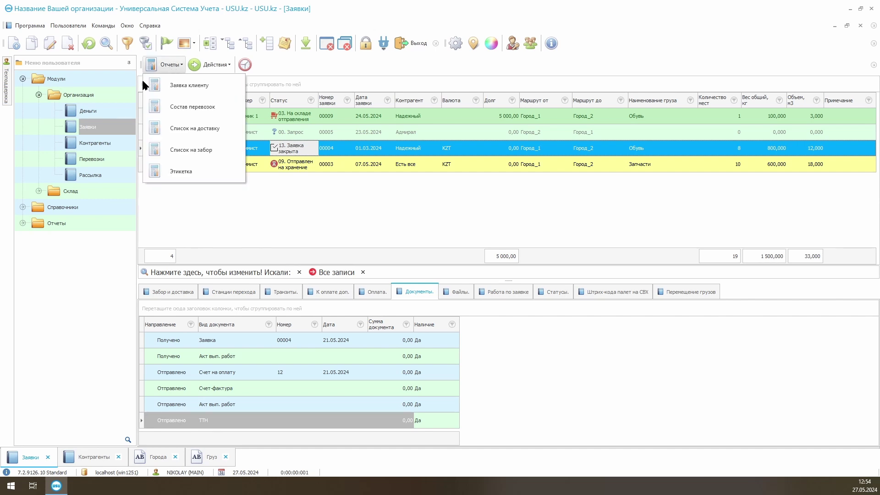
pyautogui.click(217, 85)
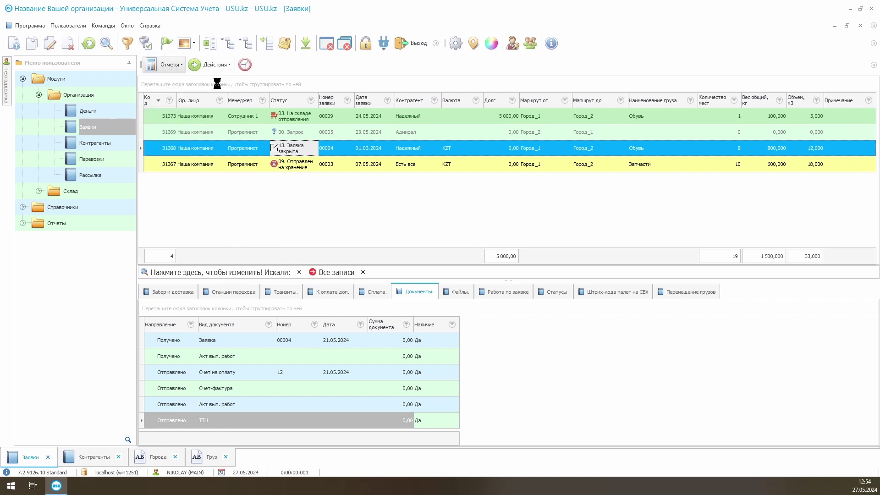
pyautogui.click(457, 437)
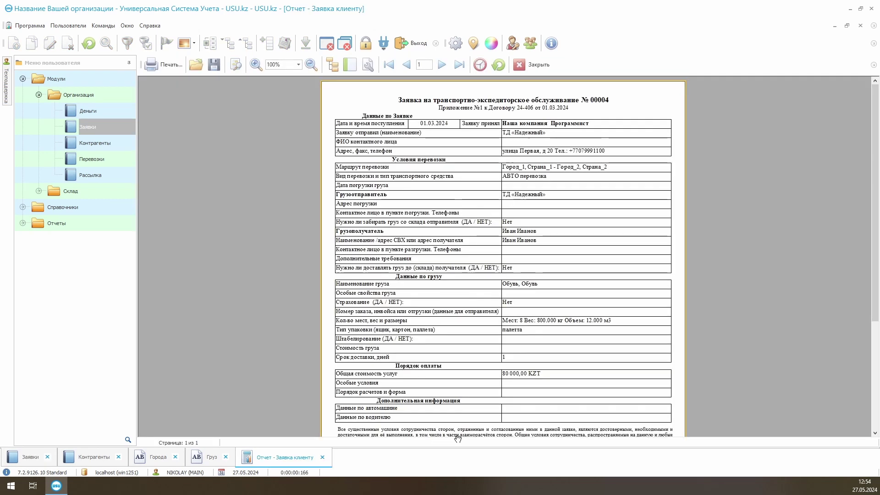
pyautogui.click(467, 103)
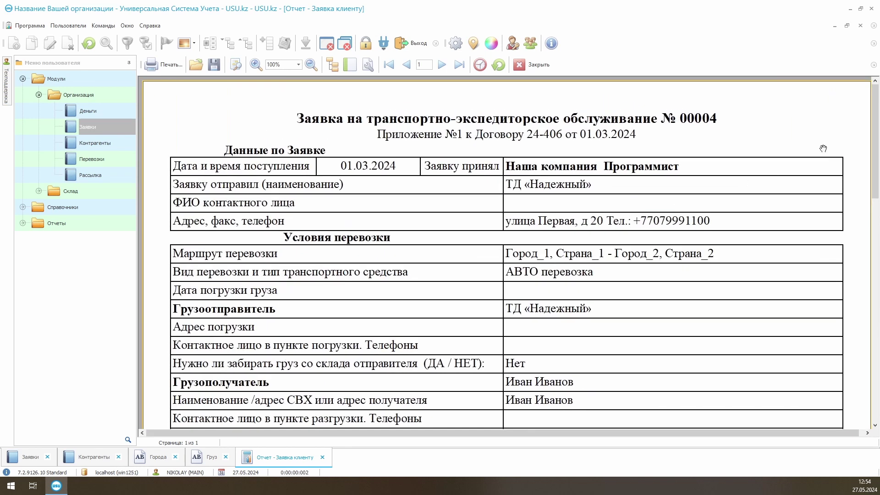
pyautogui.moveTo(871, 136); pyautogui.dragTo(878, 329)
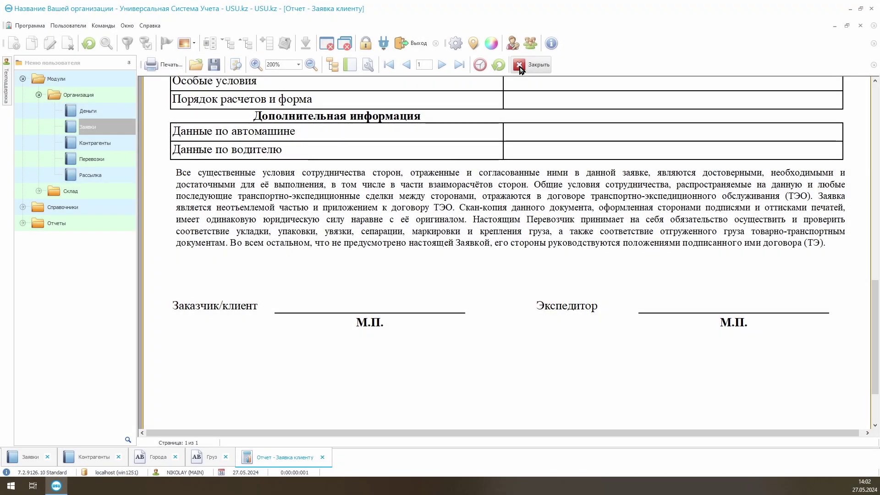
pyautogui.click(520, 67)
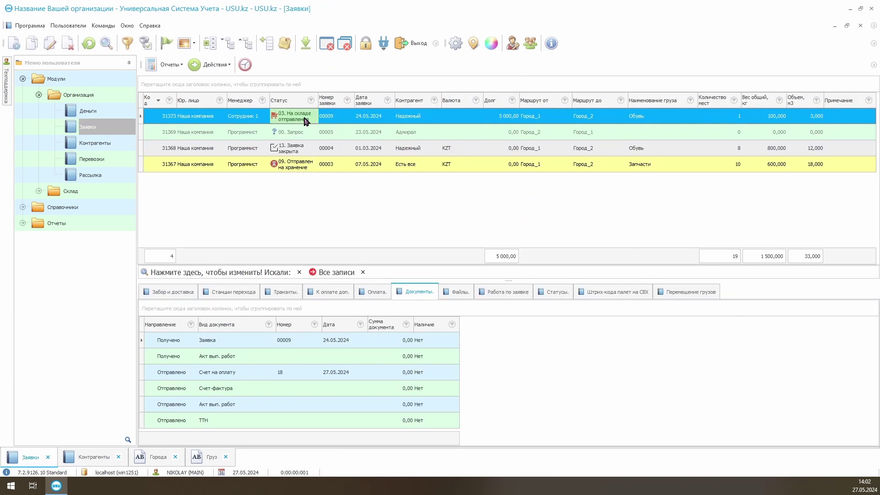
# Create a shipment from the newly added request with the Создать перевозку action
pyautogui.click(214, 67)
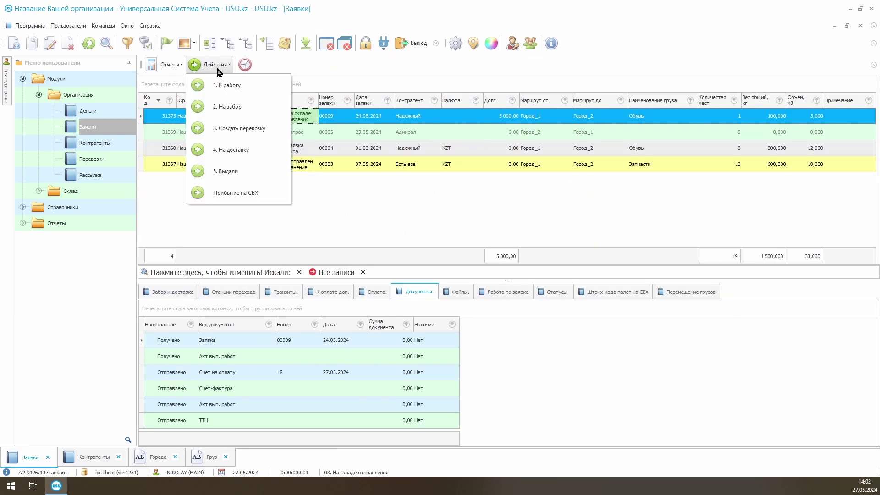
pyautogui.click(271, 132)
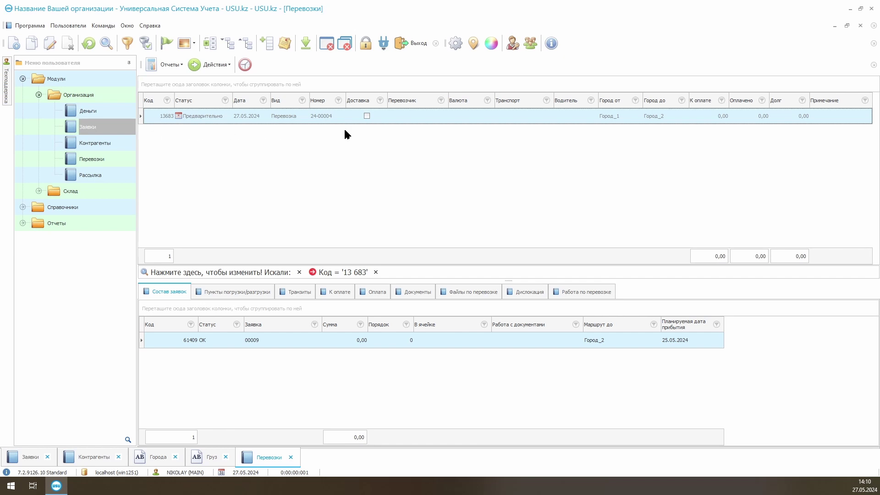
pyautogui.click(101, 162)
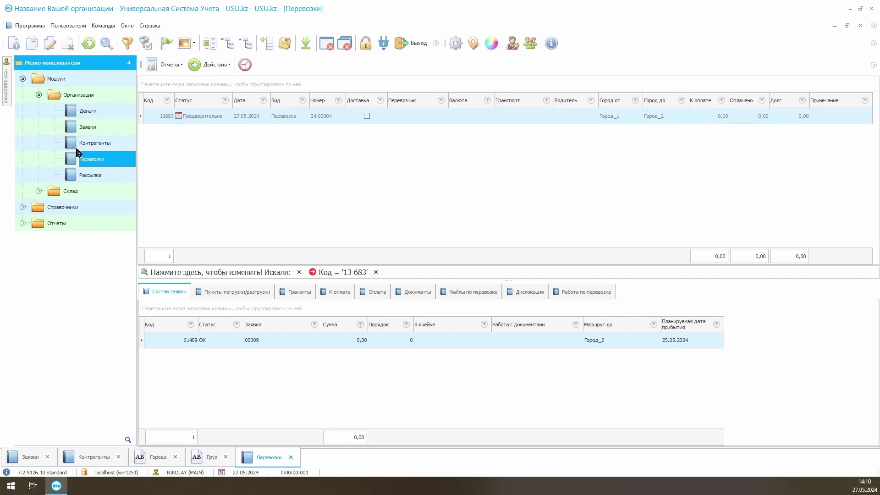
# Open the new shipment for editing and set Перевозчик to Наша компания and Транспорт to Газель 111111
pyautogui.click(423, 120)
pyautogui.doubleClick(423, 120)
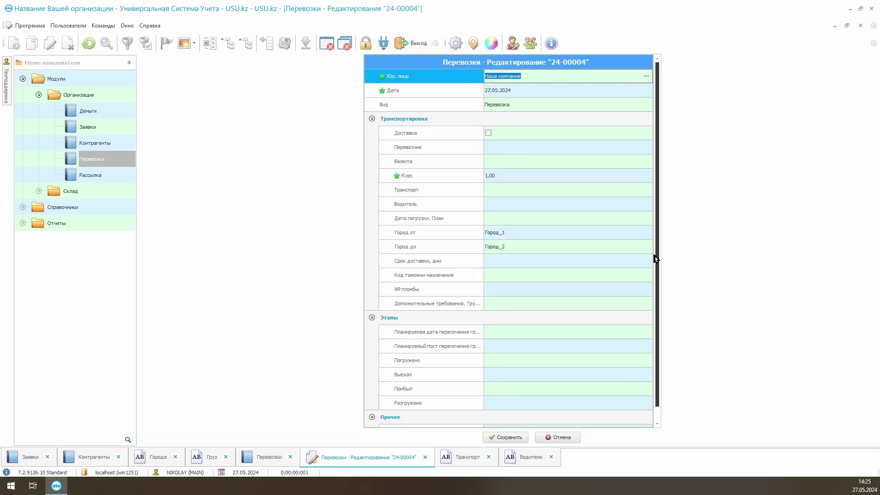
pyautogui.click(534, 147)
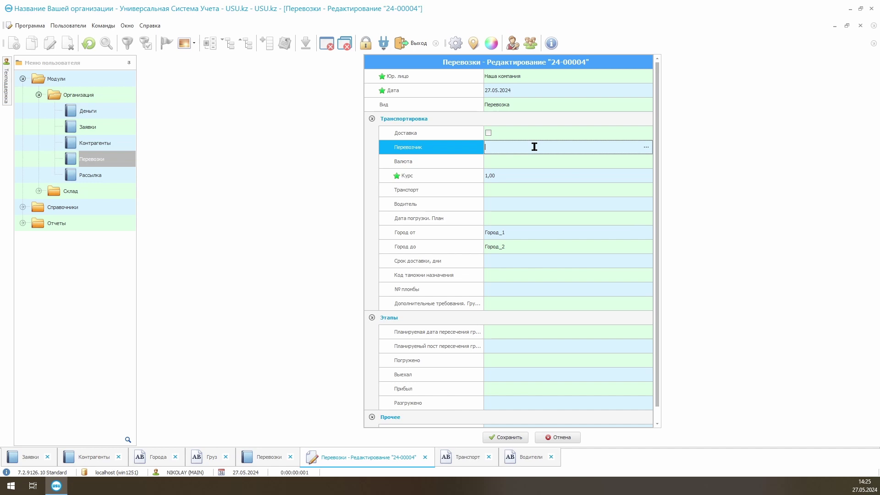
pyautogui.click(646, 147)
pyautogui.doubleClick(366, 116)
pyautogui.click(531, 189)
pyautogui.click(646, 190)
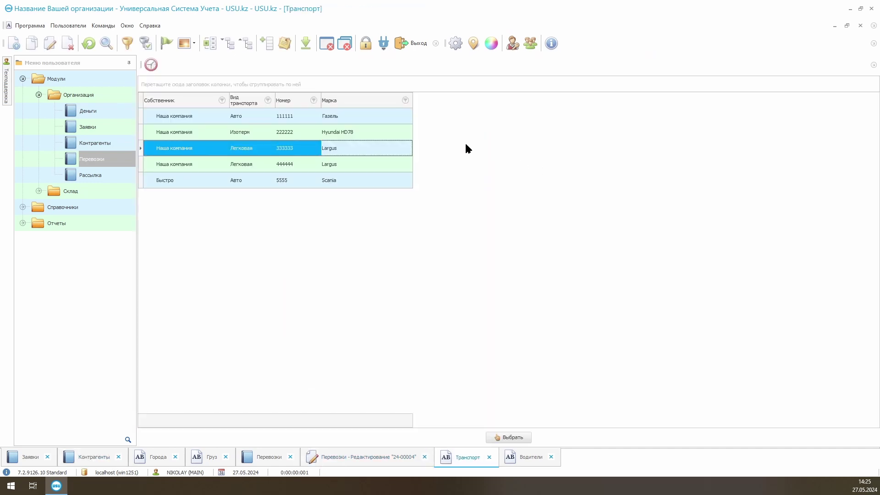
pyautogui.click(333, 118)
pyautogui.doubleClick(334, 118)
# Set the shipment's Водитель to Водитель_1 and Дата погрузки. План to 27.05.2024
pyautogui.click(525, 204)
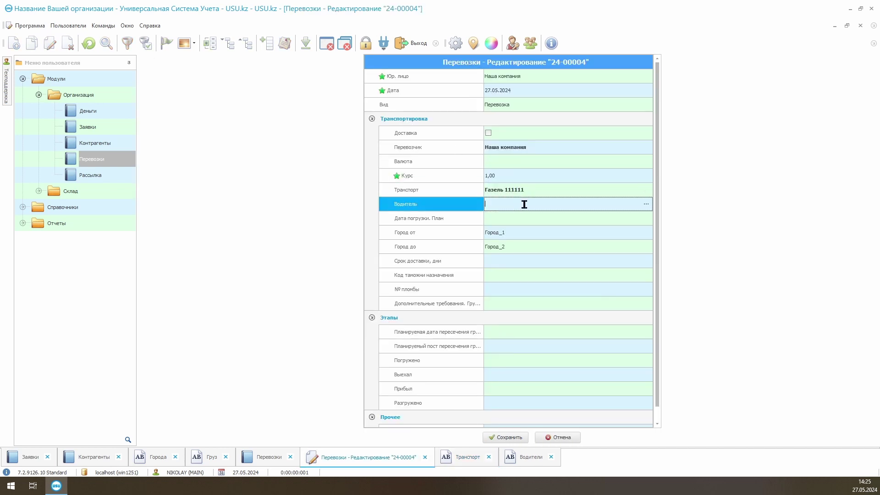
pyautogui.click(646, 206)
pyautogui.doubleClick(254, 116)
pyautogui.click(526, 218)
pyautogui.click(643, 219)
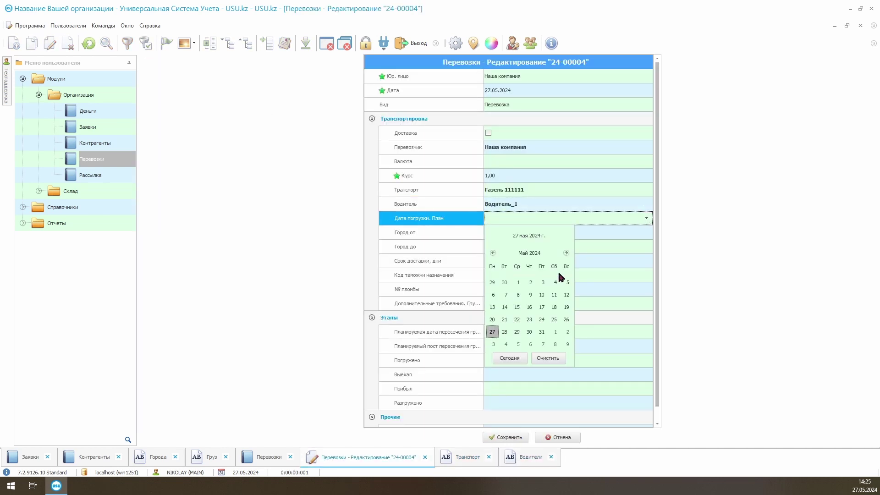
pyautogui.click(499, 329)
# Set the shipment's Срок доставки, дни to 1
pyautogui.click(520, 232)
pyautogui.click(523, 246)
pyautogui.click(515, 261)
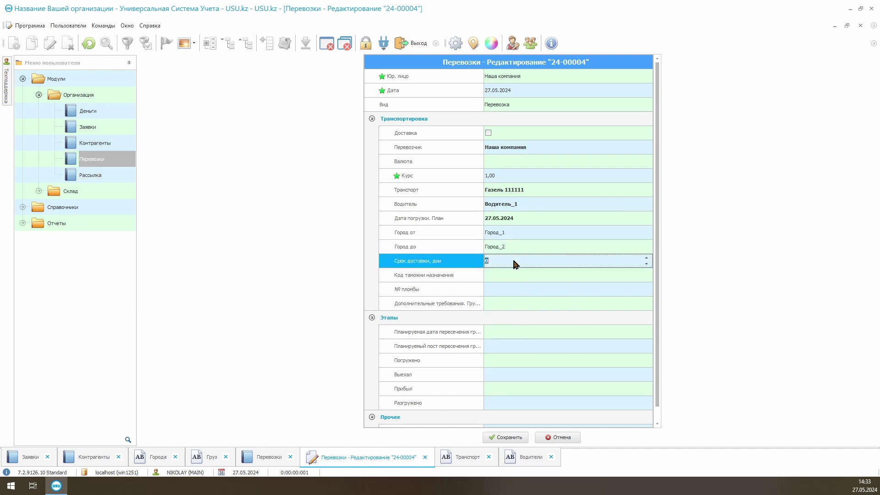
pyautogui.write('1')
# Set the shipment's Погружено date to 27.05.2024, save it, and check the linked request's status in Заявки
pyautogui.scroll(-1, 664, 316)
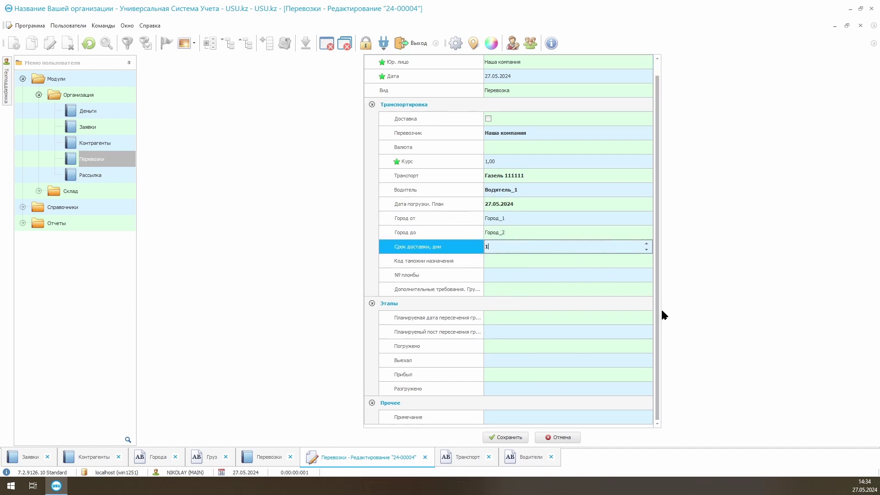
pyautogui.click(610, 345)
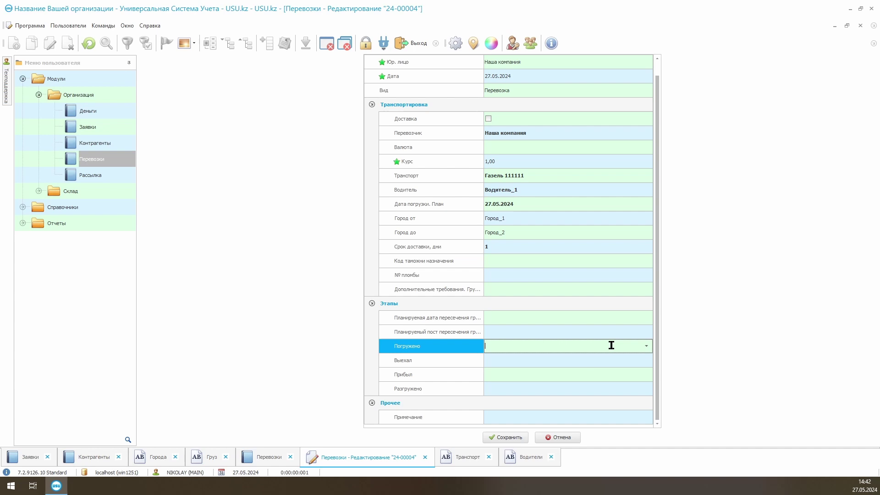
pyautogui.click(645, 349)
pyautogui.click(497, 305)
pyautogui.click(508, 437)
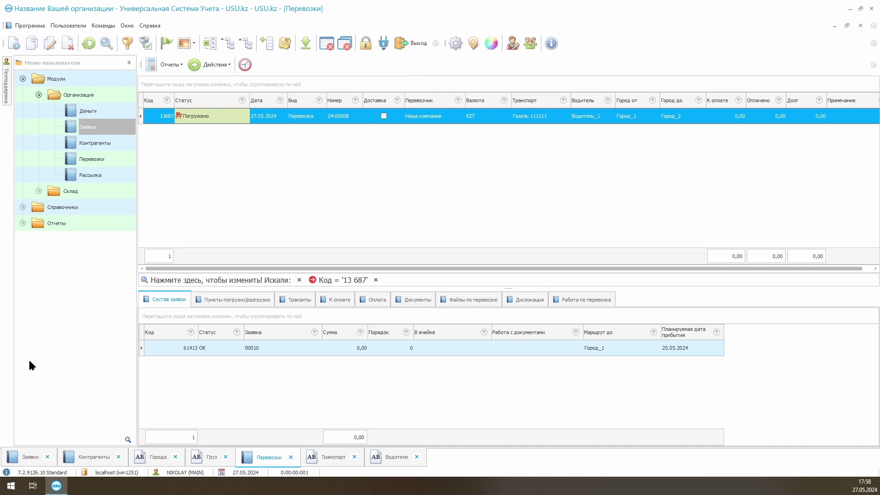
pyautogui.click(30, 456)
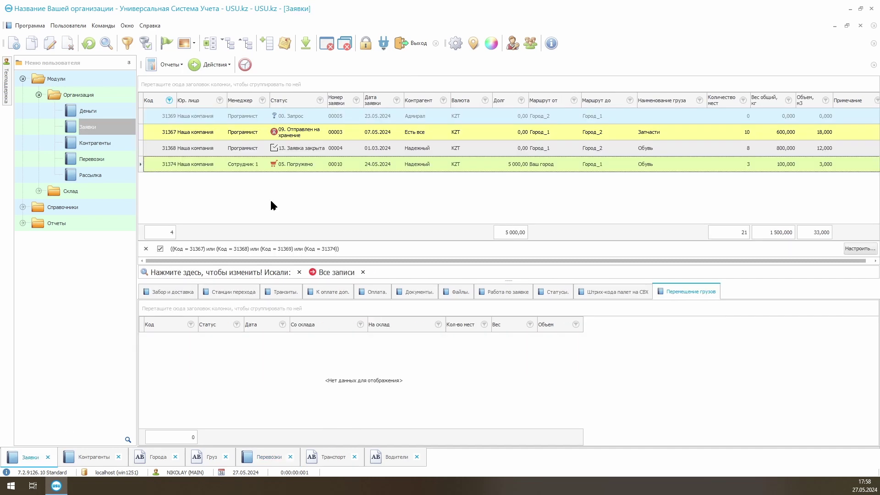
pyautogui.click(302, 169)
# Set the shipment's Выехал date to 27.05.2024, save it, and check the request's status in Заявки
pyautogui.click(270, 456)
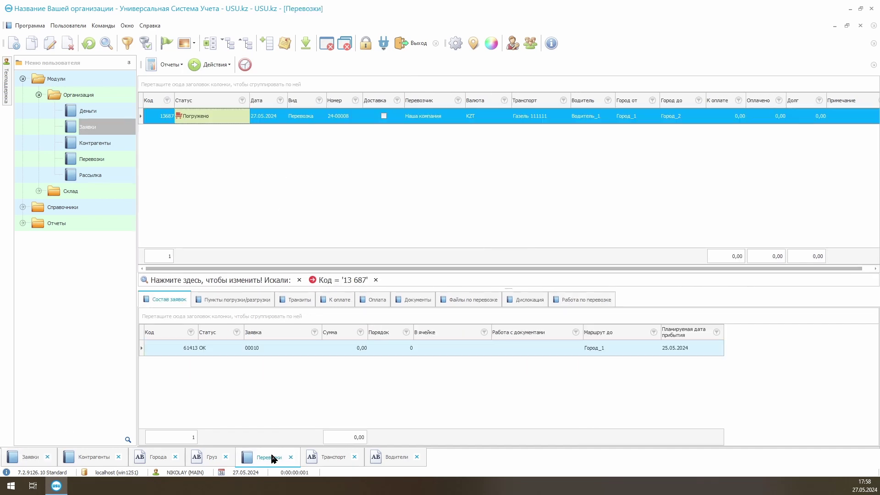
pyautogui.doubleClick(210, 112)
pyautogui.click(645, 374)
pyautogui.click(504, 360)
pyautogui.click(506, 437)
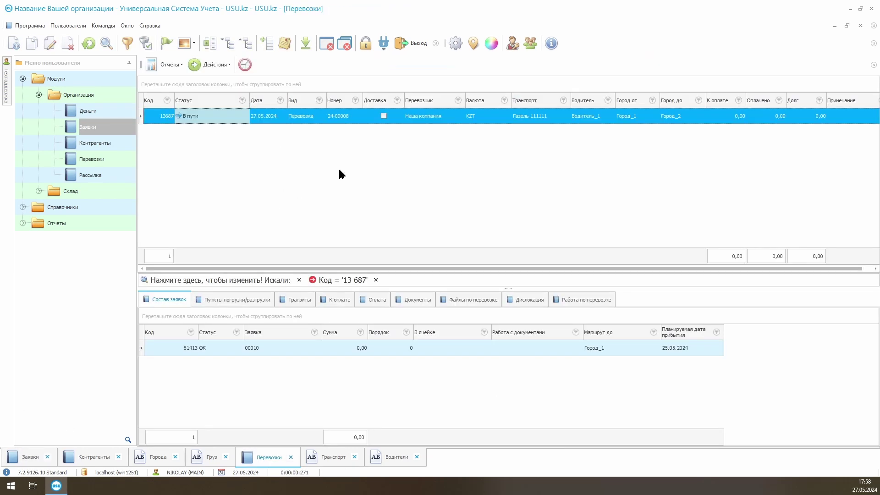
pyautogui.click(42, 457)
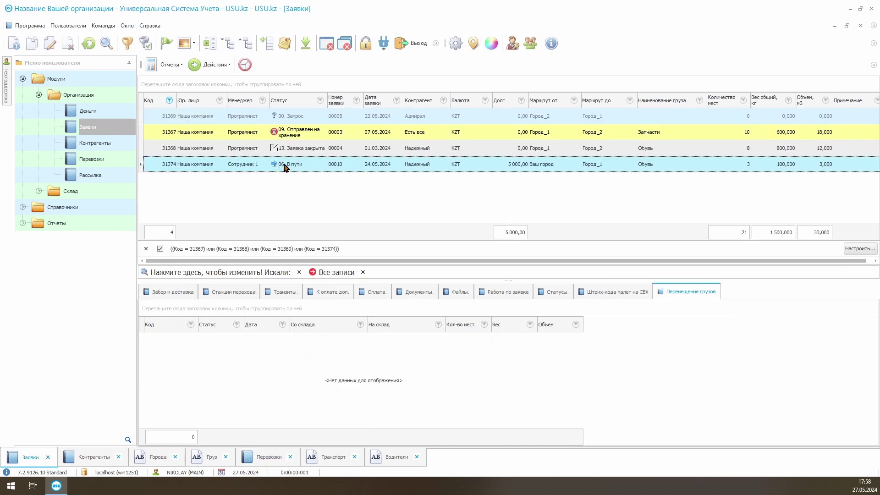
# Set the shipment's Прибыл date to 28.05.2024, save it, and check the request's status in Заявки
pyautogui.click(270, 457)
pyautogui.doubleClick(205, 113)
pyautogui.click(643, 390)
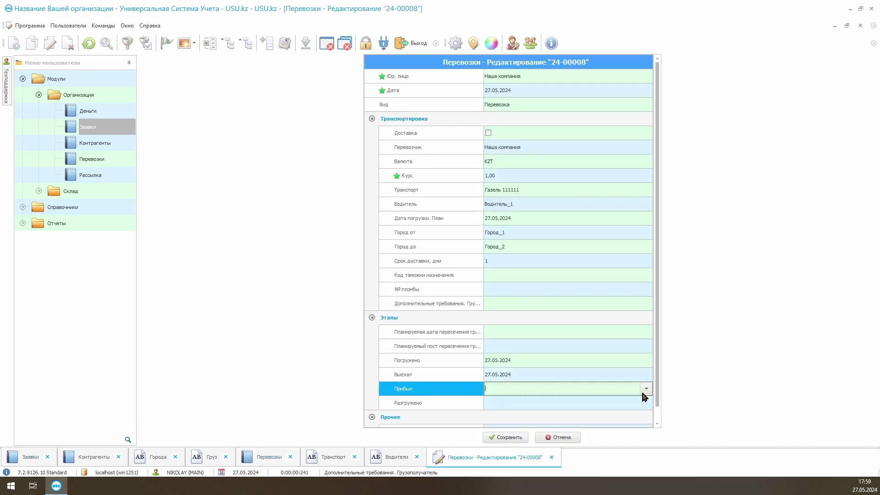
pyautogui.click(646, 388)
pyautogui.click(505, 347)
pyautogui.click(505, 437)
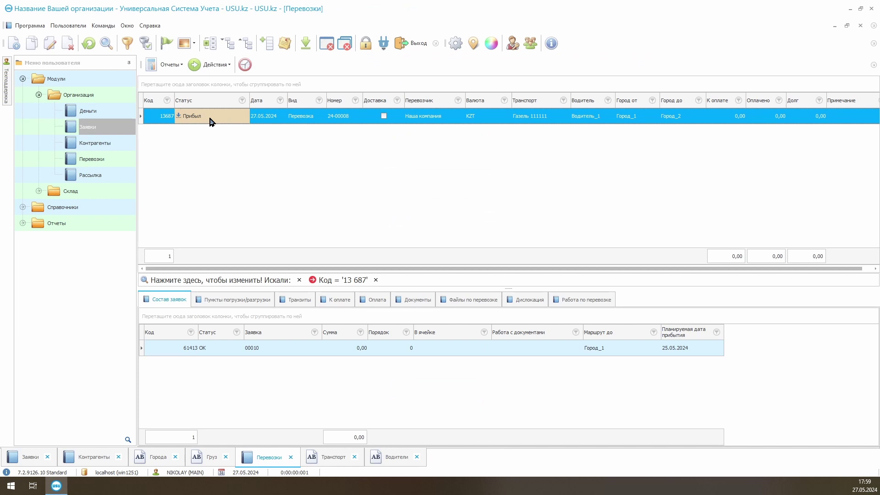
pyautogui.click(22, 457)
# Reopen the shipment in Перевозки and fill in its Разгружено date
pyautogui.click(274, 458)
pyautogui.doubleClick(222, 120)
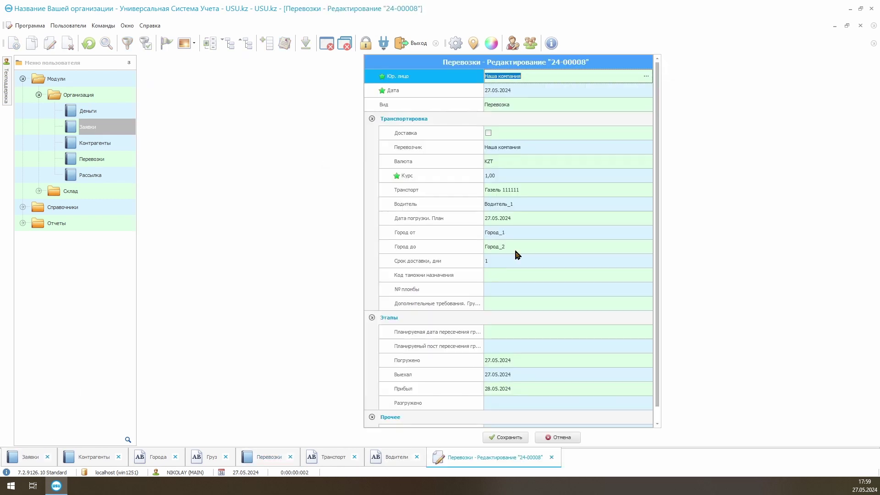
pyautogui.click(643, 402)
pyautogui.click(646, 402)
pyautogui.click(507, 369)
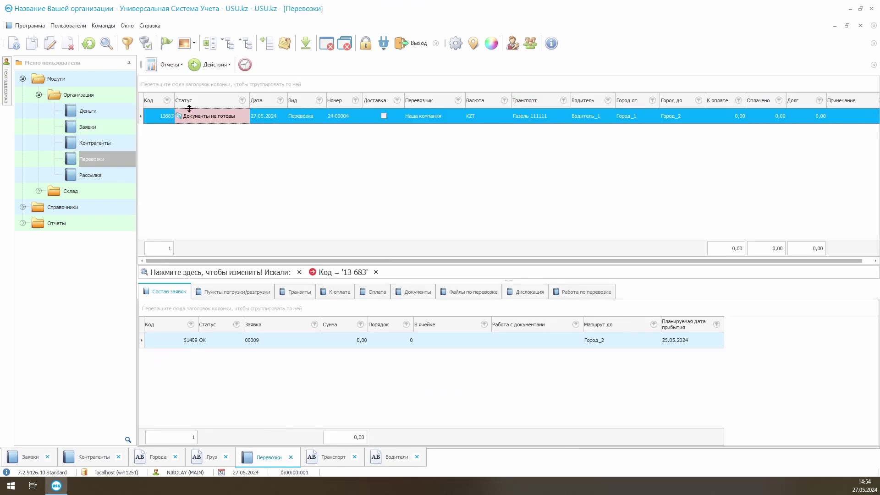
# Add a К оплате charge to the shipment with Статья Перевозка and Цена 5000, and save it
pyautogui.click(339, 293)
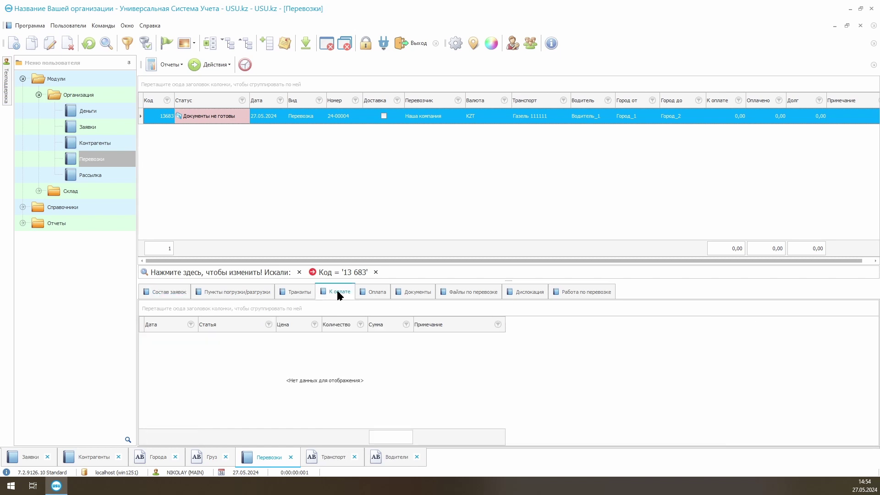
pyautogui.rightClick(338, 346)
pyautogui.click(388, 103)
pyautogui.click(653, 91)
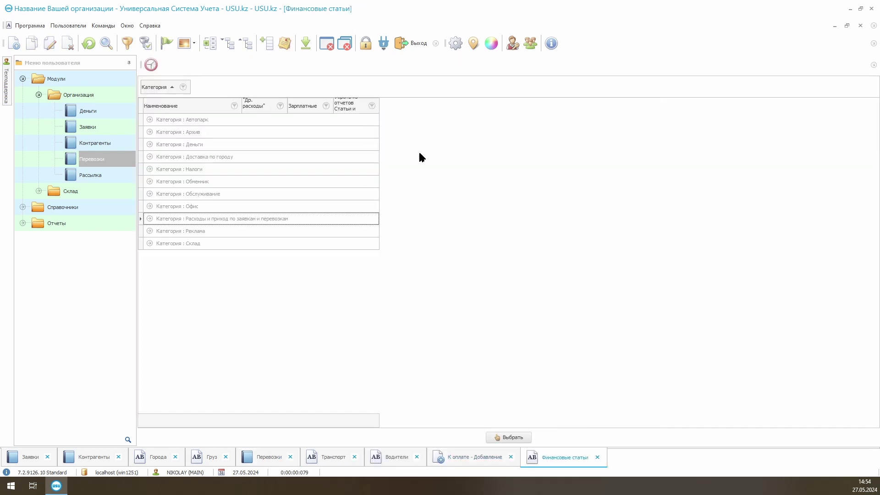
pyautogui.click(150, 219)
pyautogui.doubleClick(188, 245)
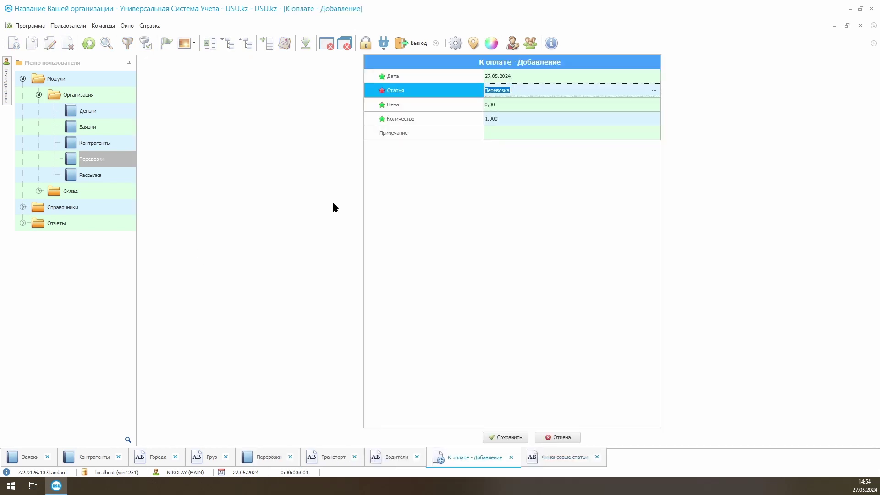
pyautogui.click(509, 104)
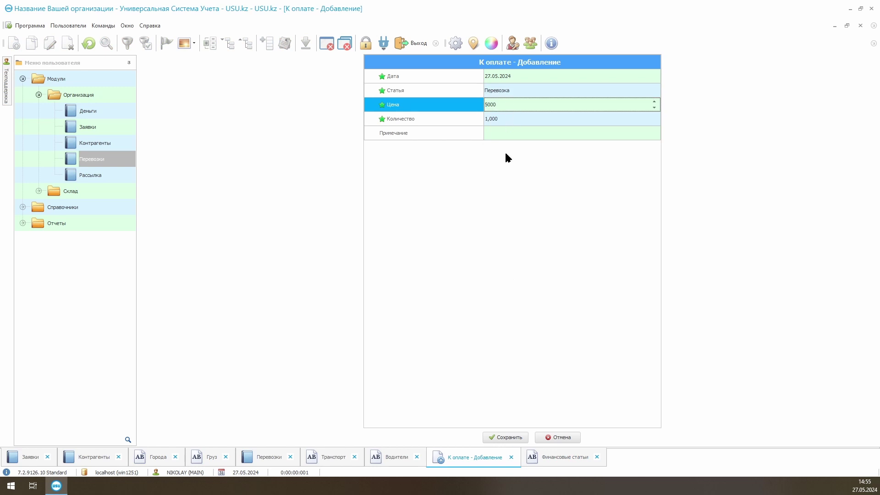
pyautogui.click(499, 440)
# Add an Оплата record to the shipment with С кассы Касса KZT, Статья Перевозка and Сумма 5000, and save it
pyautogui.click(380, 293)
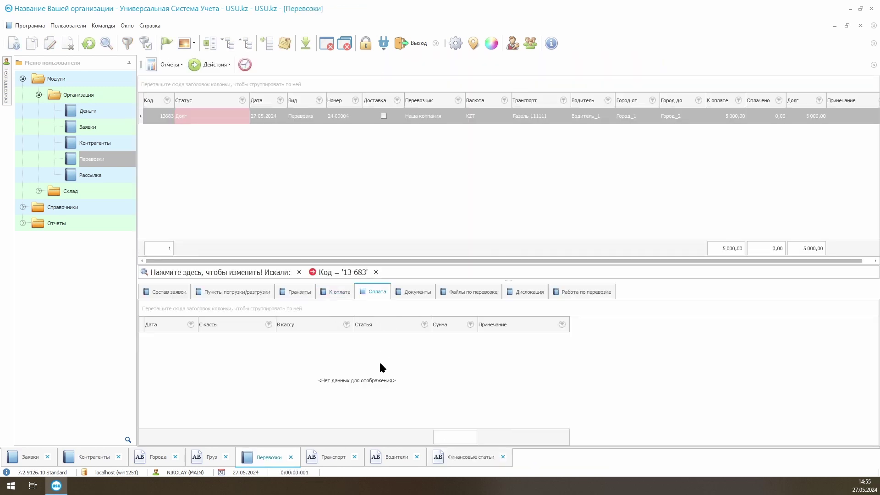
pyautogui.rightClick(380, 367)
pyautogui.click(439, 104)
pyautogui.click(526, 129)
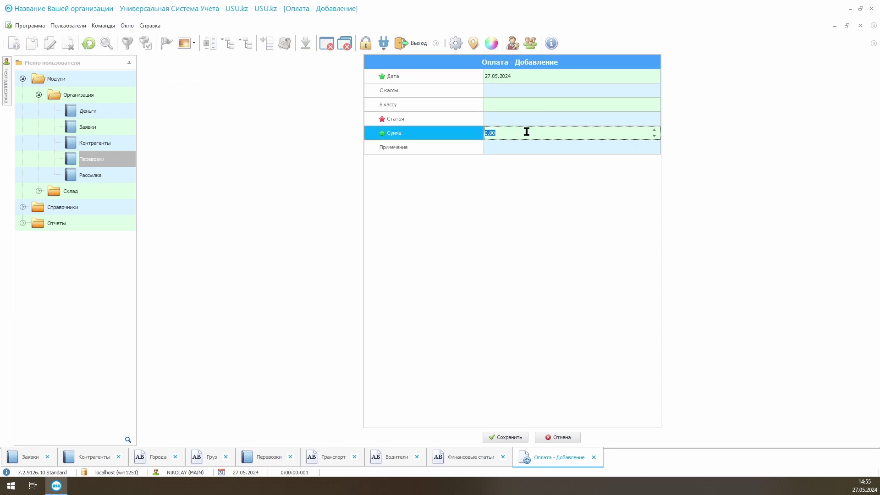
pyautogui.click(572, 120)
pyautogui.click(651, 119)
pyautogui.doubleClick(210, 251)
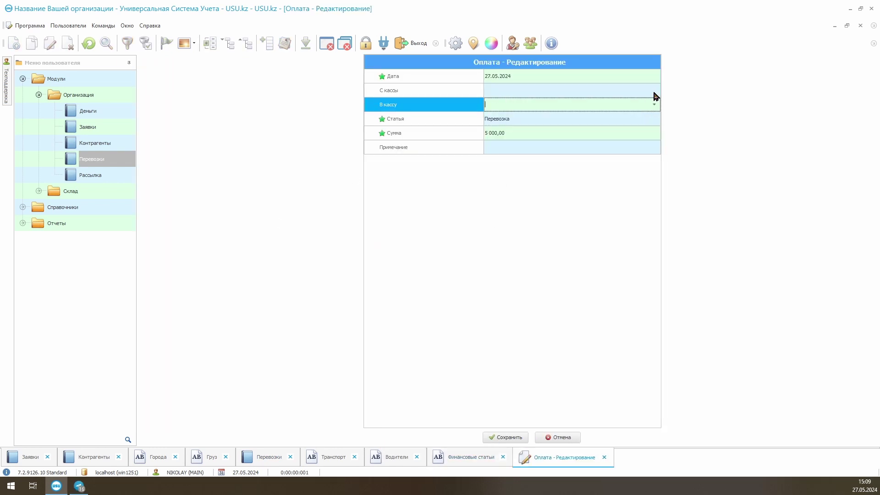
pyautogui.click(653, 91)
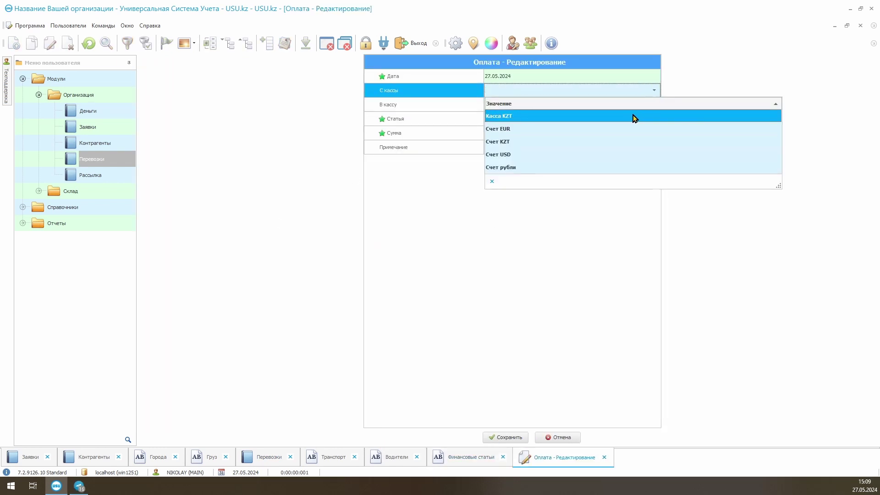
pyautogui.click(634, 116)
pyautogui.click(523, 439)
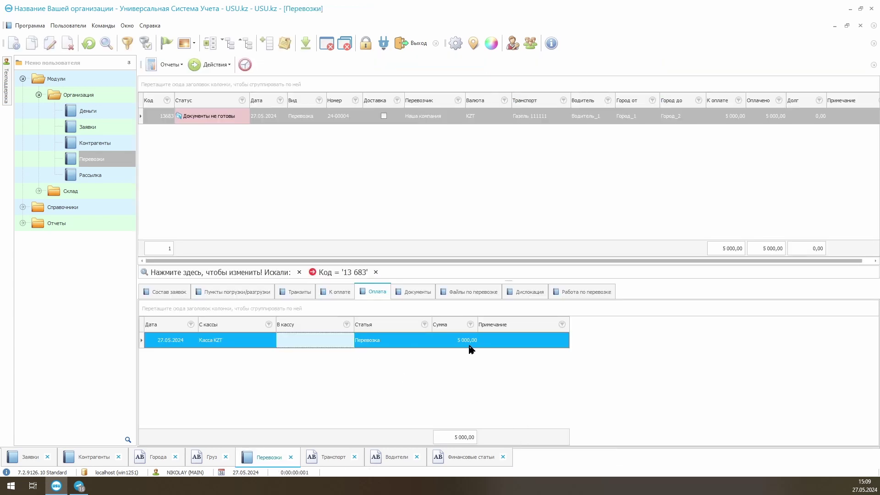
# View the shipment's Документы list, generate its План погрузки report, and close the report after viewing it
pyautogui.click(416, 295)
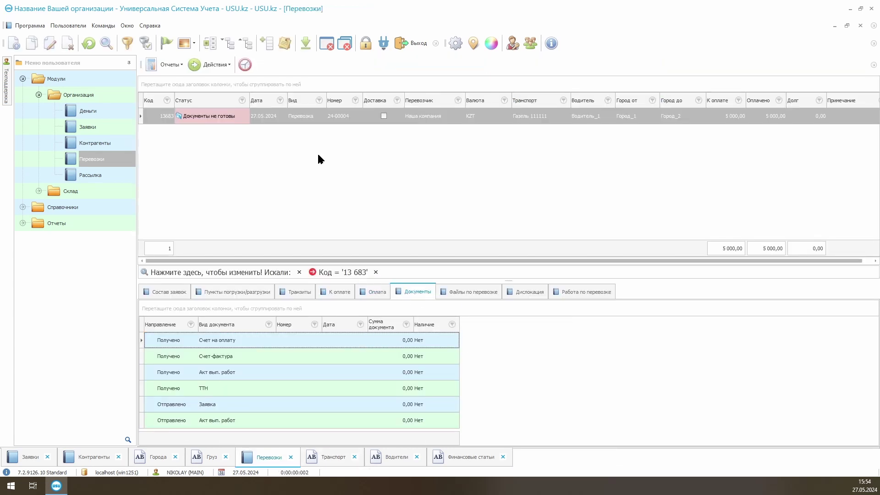
pyautogui.click(218, 118)
pyautogui.click(167, 67)
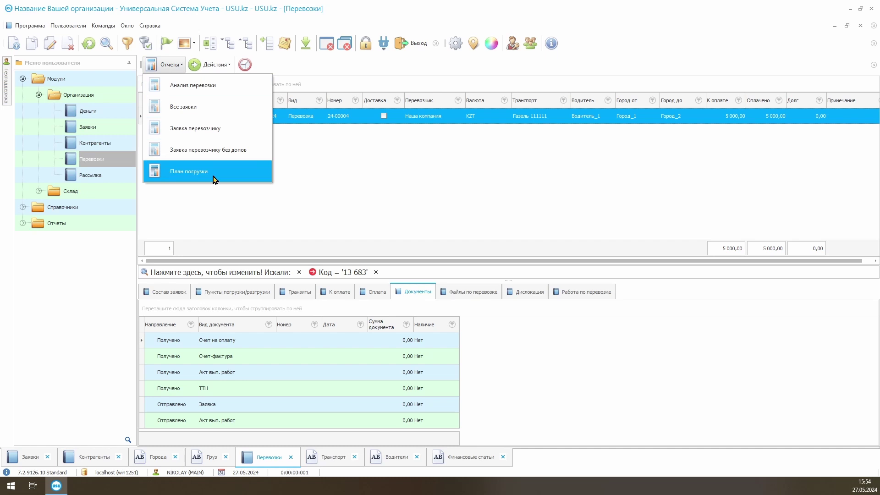
pyautogui.click(214, 176)
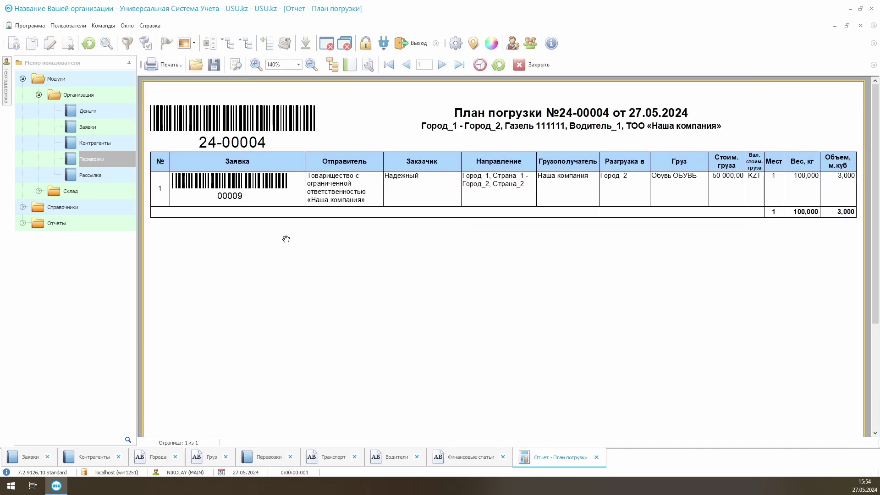
pyautogui.click(532, 64)
# Generate the Заявка перевозчику report for the shipment and read through both of its pages
pyautogui.click(167, 64)
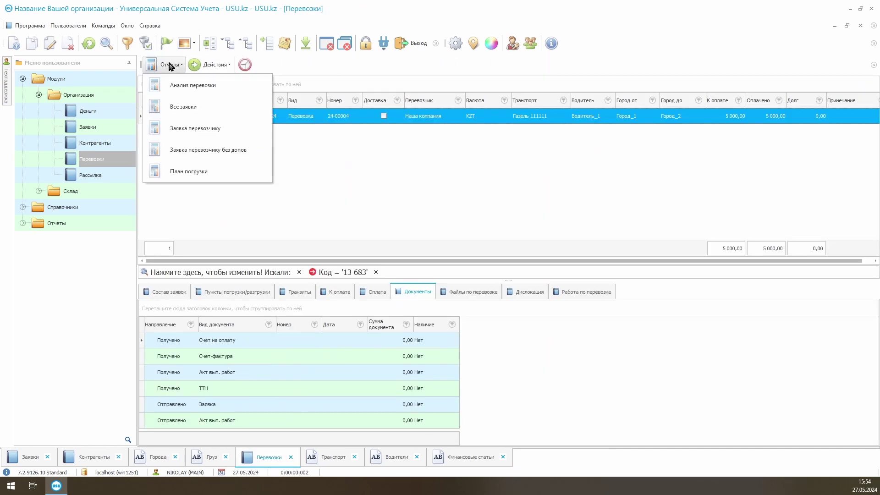
pyautogui.click(231, 133)
pyautogui.click(461, 438)
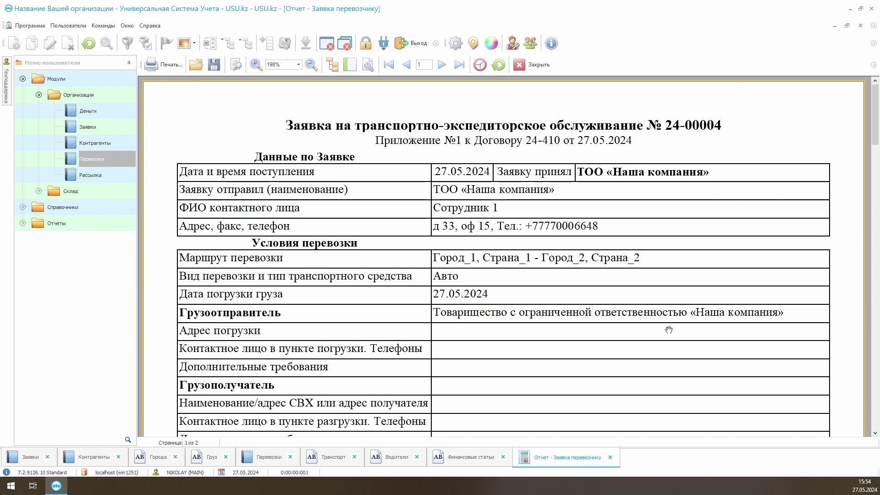
pyautogui.click(876, 167)
pyautogui.scroll(-6, 877, 166)
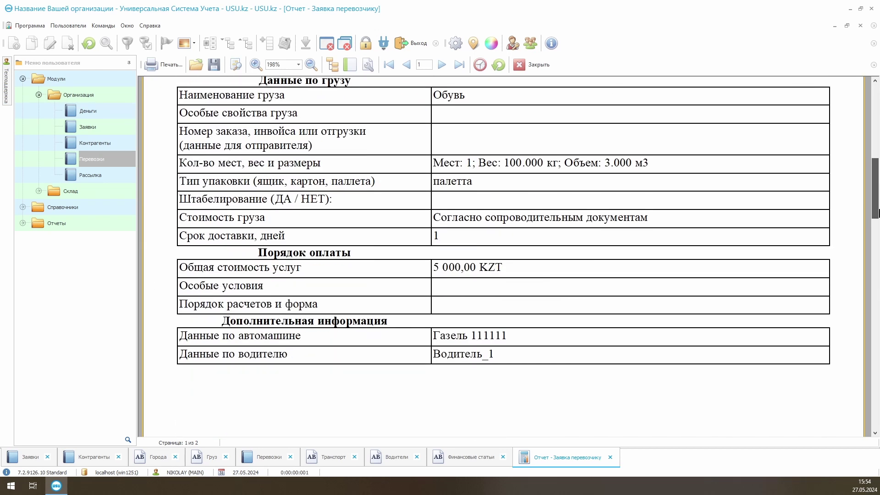
pyautogui.scroll(-10, 868, 328)
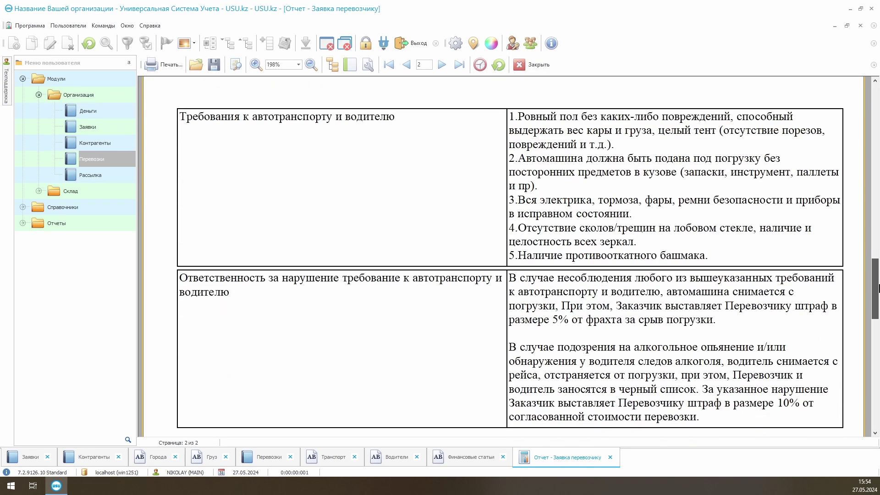
pyautogui.scroll(-6, 868, 329)
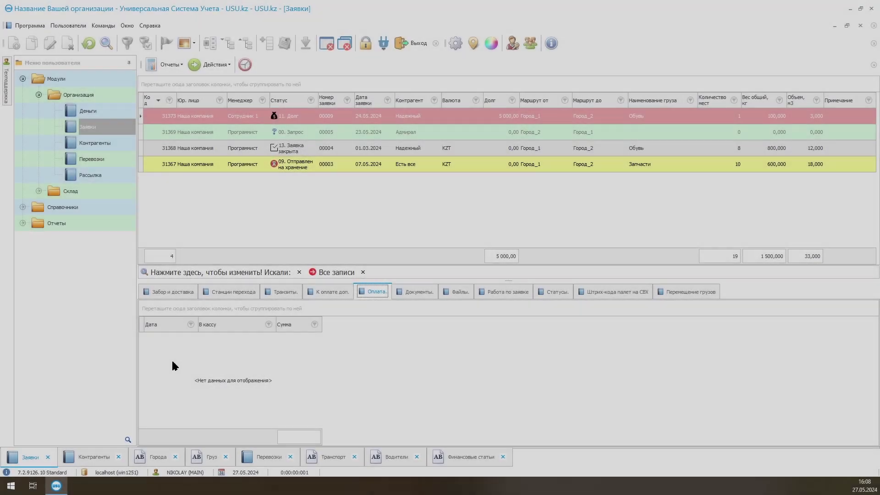
# Add an Оплата record to request 00009 in Заявки with В кассу Касса KZT and Сумма 5000, and save it
pyautogui.rightClick(174, 365)
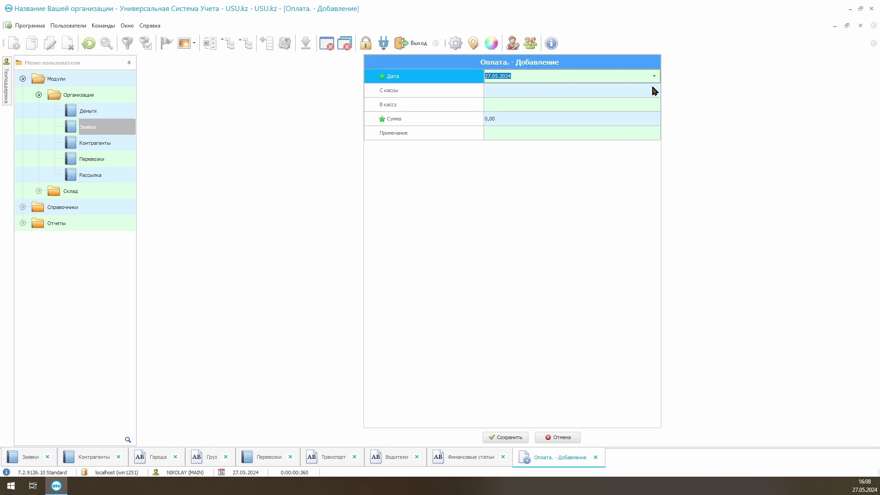
pyautogui.click(656, 104)
pyautogui.click(614, 132)
pyautogui.click(605, 118)
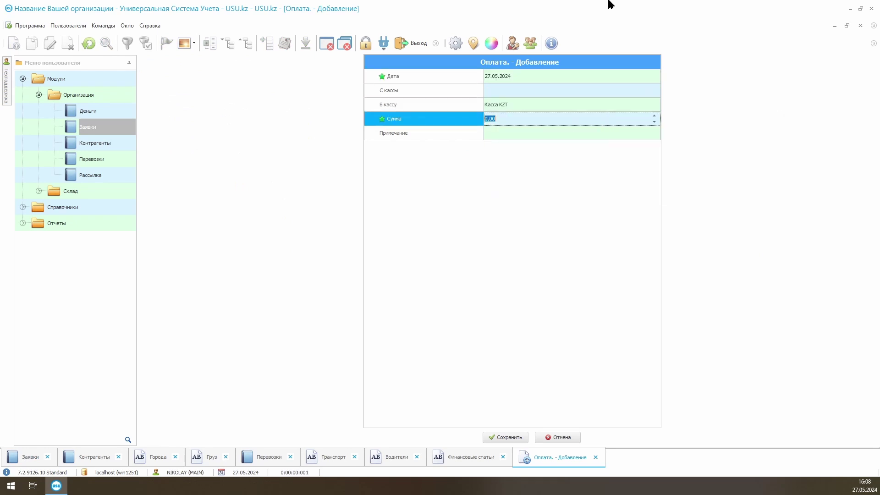
pyautogui.write('5000')
pyautogui.click(495, 437)
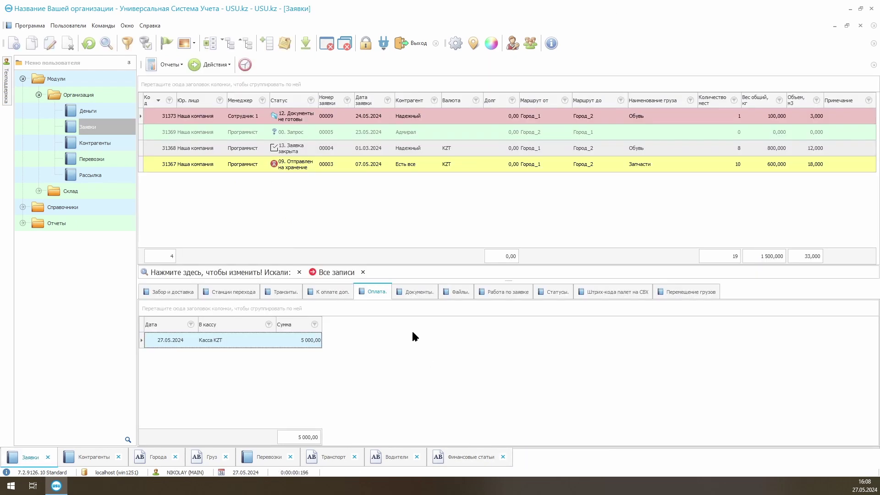
# Set Наличие to Да for request 00009's received documents Заявка and Акт вып. работ, saving each one
pyautogui.click(290, 118)
pyautogui.click(418, 292)
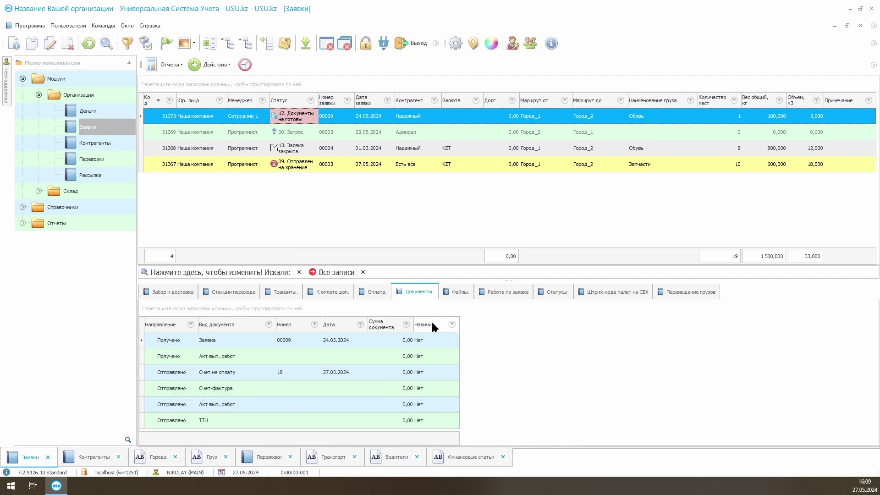
pyautogui.doubleClick(438, 339)
pyautogui.click(559, 206)
pyautogui.click(527, 230)
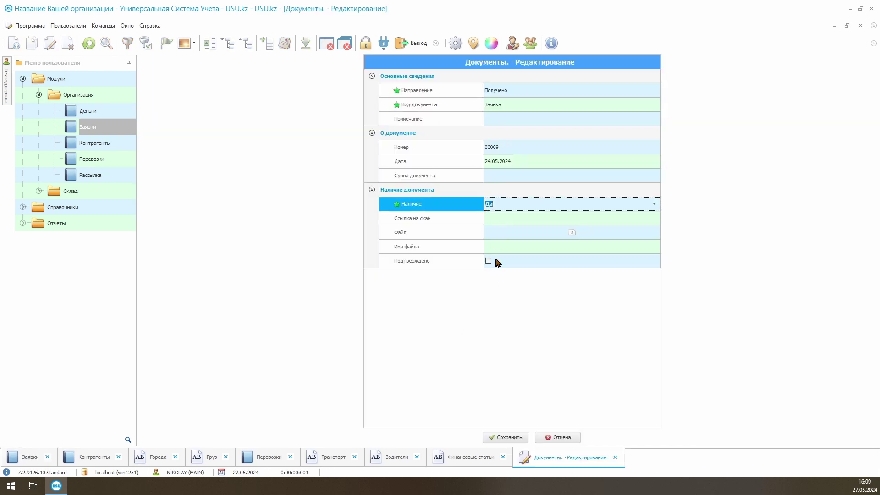
pyautogui.press('Return')
pyautogui.doubleClick(434, 356)
pyautogui.click(572, 206)
pyautogui.click(549, 226)
pyautogui.press('Return')
# Set Наличие to Да for the request's sent documents Счет на оплату and Счет-фактура, saving each one
pyautogui.doubleClick(445, 378)
pyautogui.click(654, 204)
pyautogui.click(489, 229)
pyautogui.click(508, 437)
pyautogui.doubleClick(435, 388)
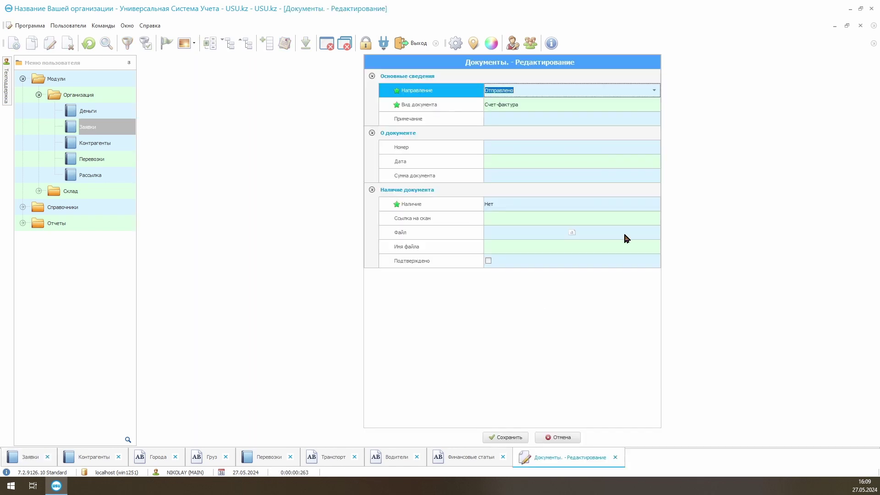
pyautogui.click(572, 204)
pyautogui.click(489, 229)
pyautogui.click(509, 436)
# Set Наличие to Да for the request's sent documents Акт вып. работ and ТТН, saving each one
pyautogui.doubleClick(435, 405)
pyautogui.click(646, 204)
pyautogui.click(516, 230)
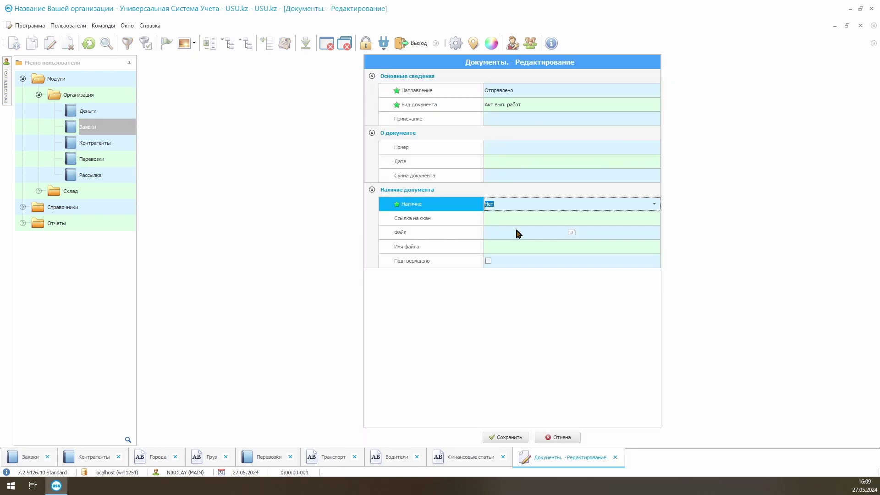
pyautogui.click(508, 437)
pyautogui.doubleClick(439, 420)
pyautogui.click(655, 204)
pyautogui.click(504, 230)
pyautogui.click(507, 437)
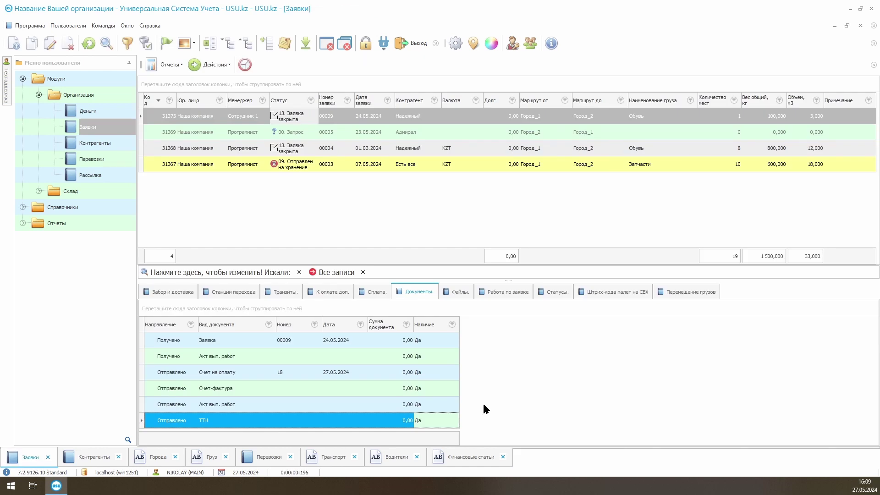
# Start the Прибытие на СВХ action for request 00009 and accept automatic creation of the missing barcodes
pyautogui.click(311, 111)
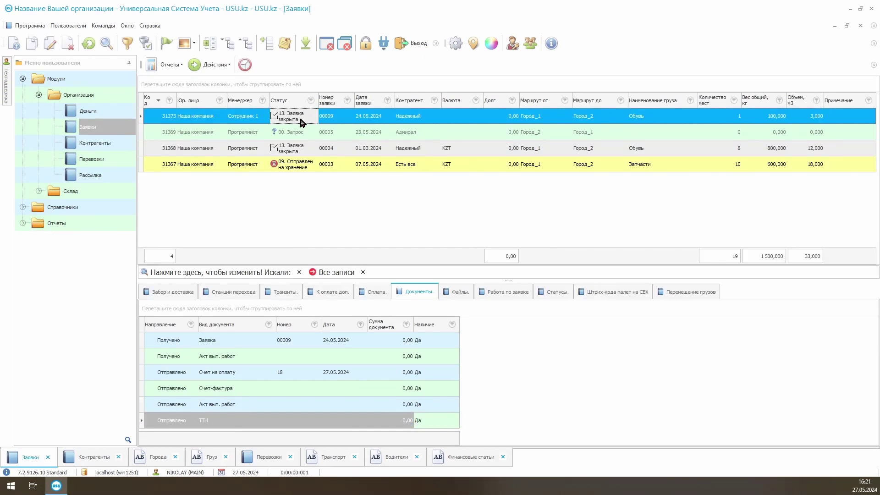
pyautogui.click(215, 65)
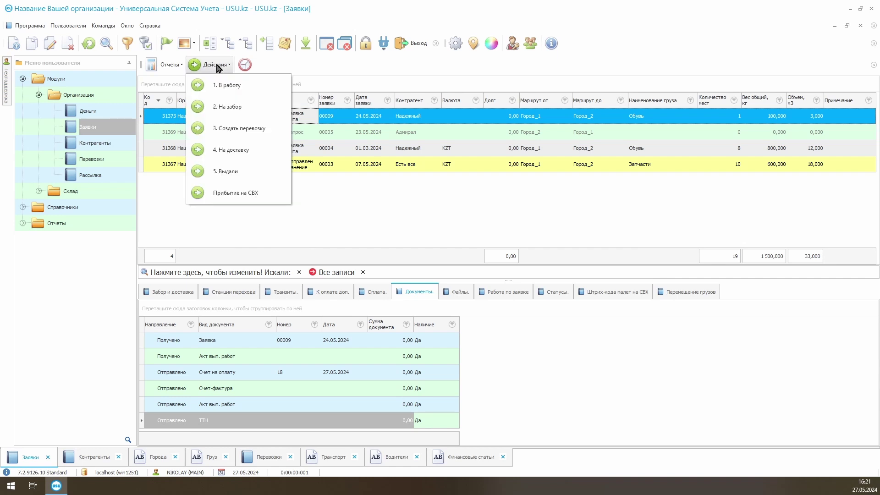
pyautogui.click(274, 194)
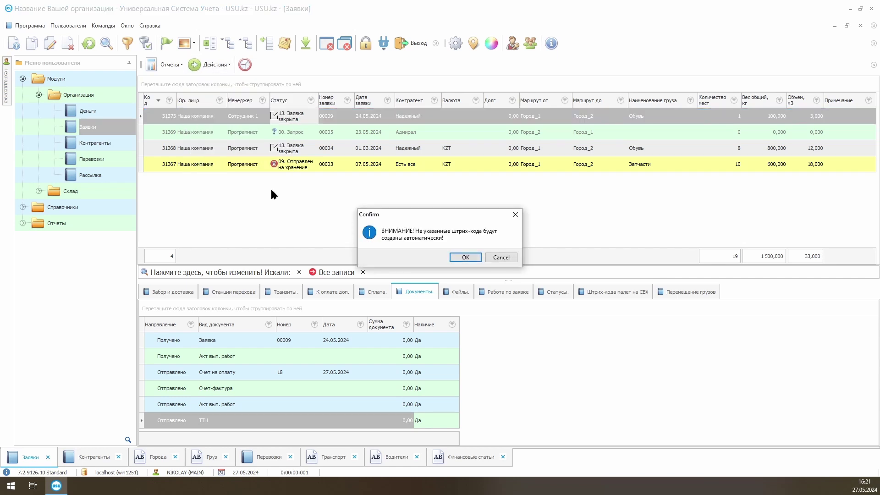
pyautogui.click(467, 257)
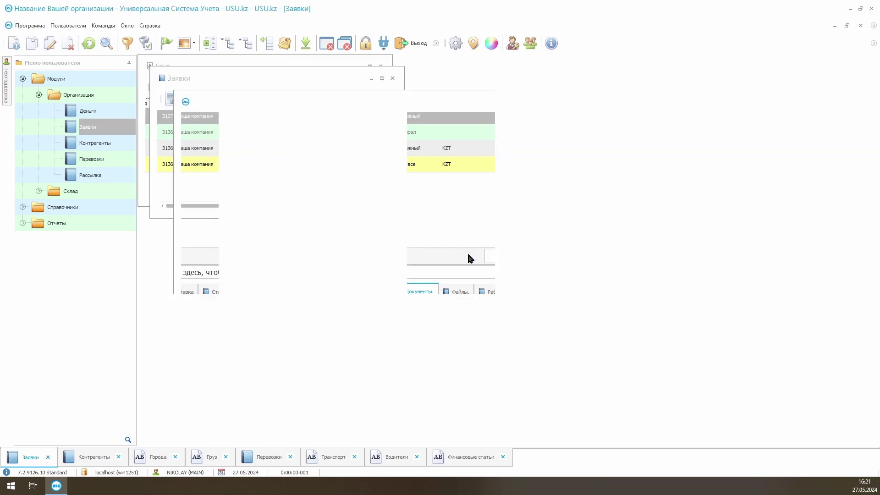
# Run the arrival operation with СВХ Основной, Дата прибытия 28.05.2024 and Кол-во мест 3
pyautogui.click(571, 90)
pyautogui.click(653, 90)
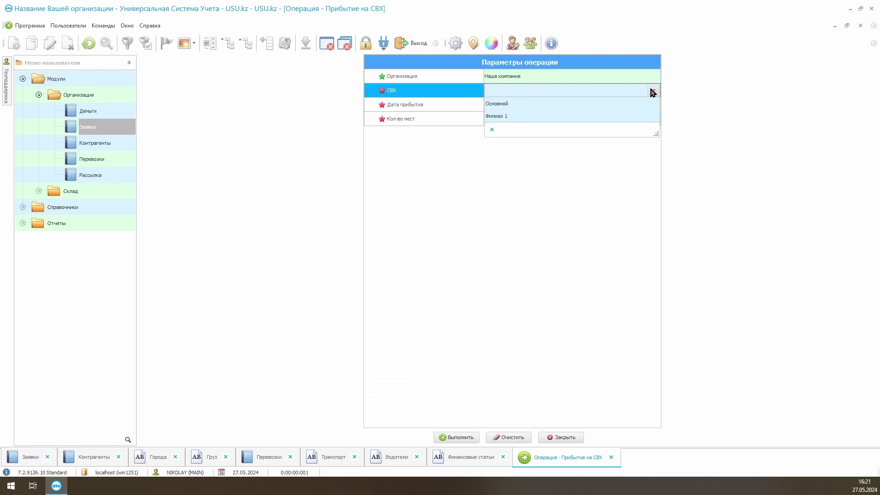
pyautogui.click(622, 105)
pyautogui.click(651, 105)
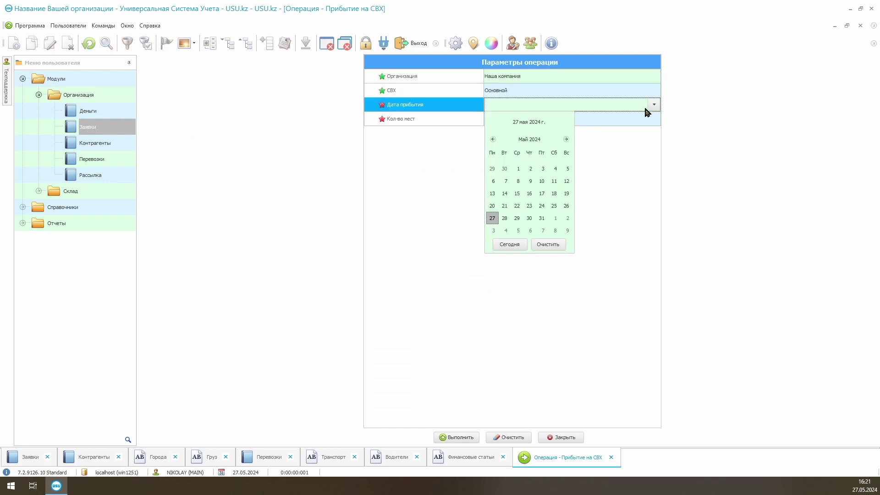
pyautogui.click(505, 218)
pyautogui.click(551, 119)
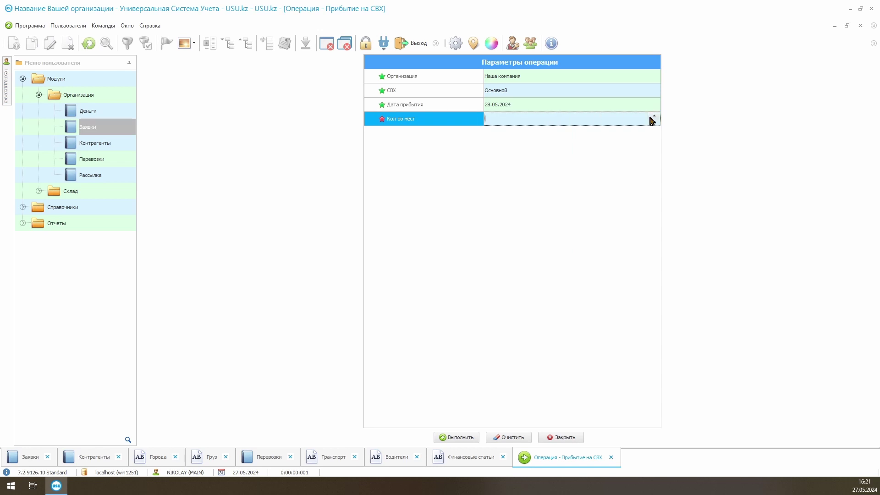
pyautogui.click(449, 437)
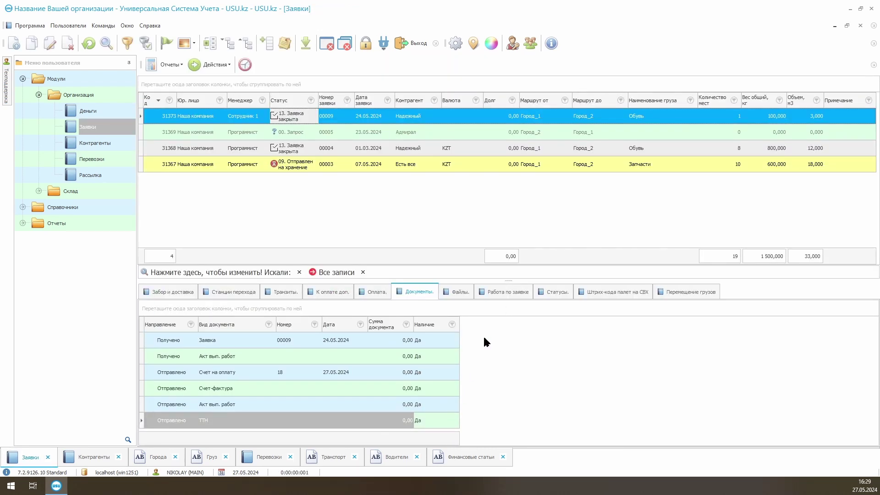
# Review the request's pallet barcodes in Штрих-кода палет на СВХ and widen the Автоматически column
pyautogui.click(611, 290)
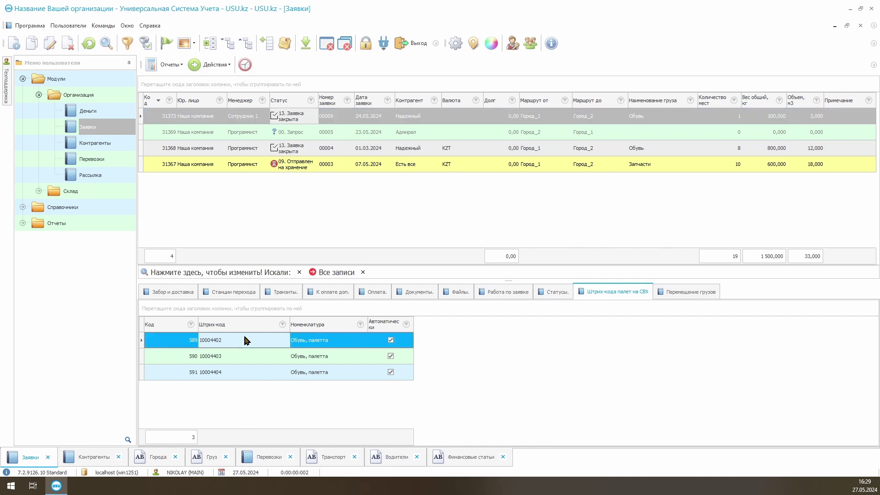
pyautogui.moveTo(246, 339); pyautogui.dragTo(245, 373)
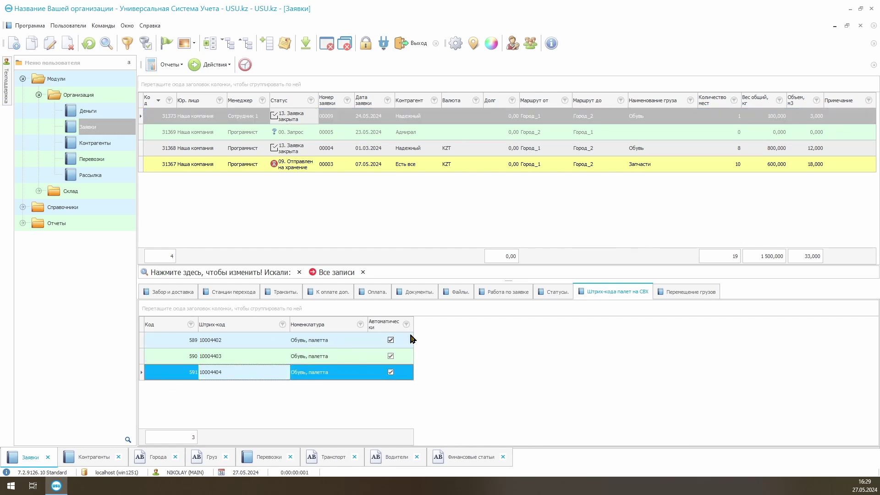
pyautogui.moveTo(421, 322); pyautogui.dragTo(421, 322)
# Open the СВХ module under Склад with all records listed and select the record for request 00009
pyautogui.doubleClick(82, 193)
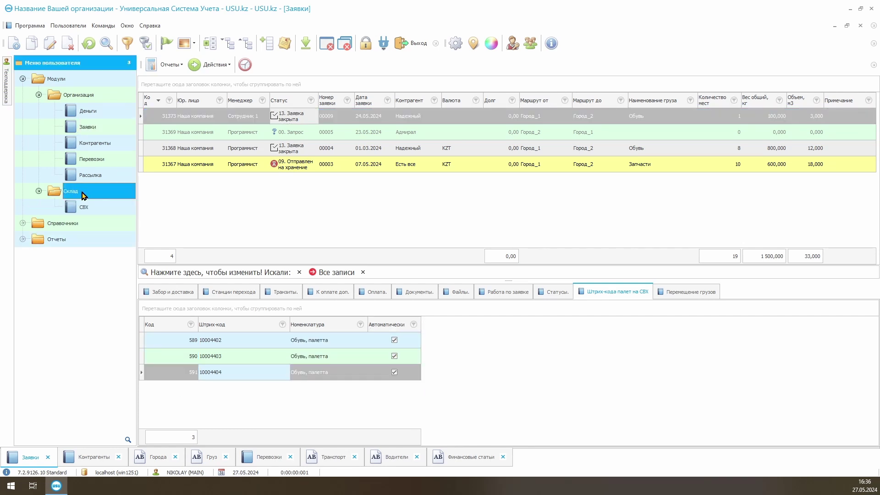
pyautogui.doubleClick(103, 206)
pyautogui.click(456, 436)
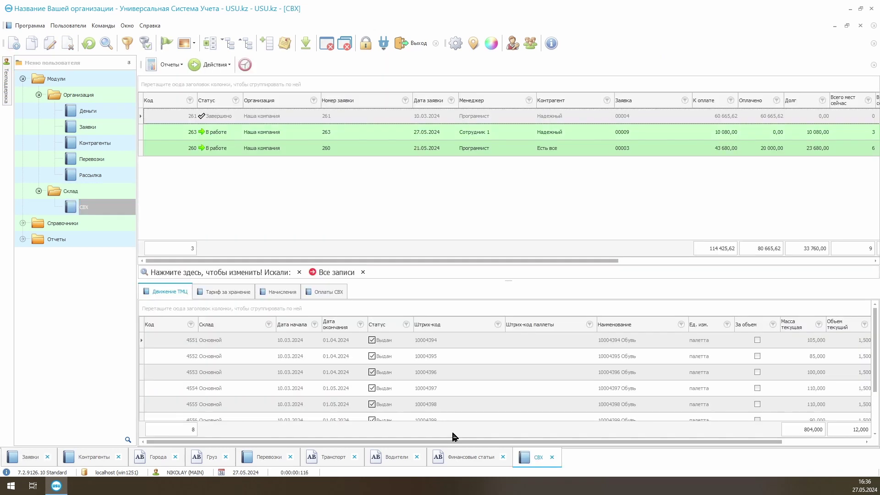
pyautogui.click(223, 135)
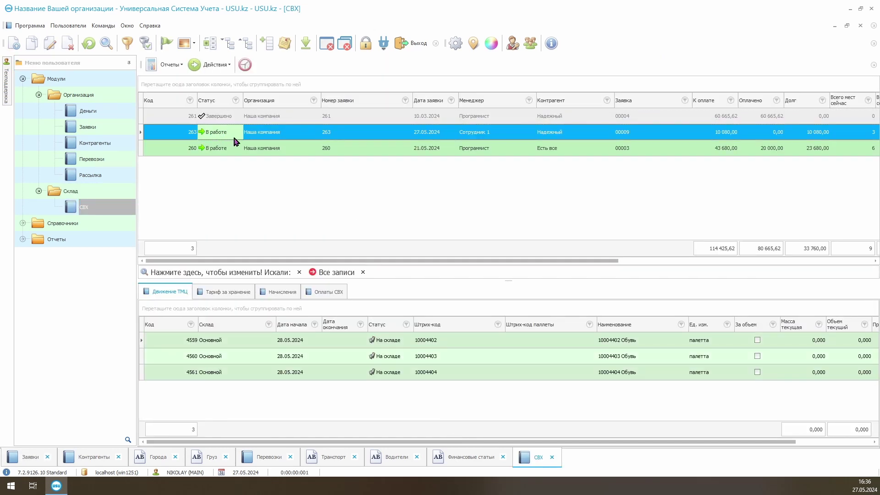
# Edit the stock movement for pallet 10004402, setting Масса to 50 and Объем to 1, and save it
pyautogui.doubleClick(477, 339)
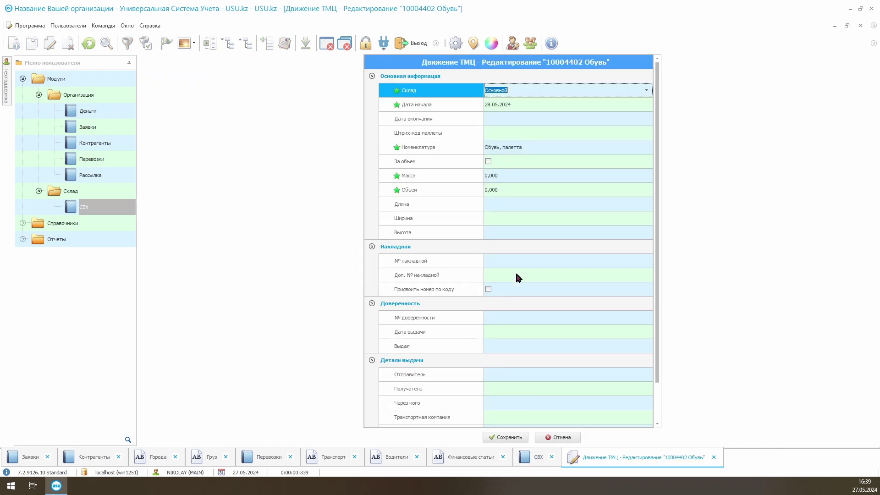
pyautogui.click(532, 175)
pyautogui.write('50')
pyautogui.click(510, 186)
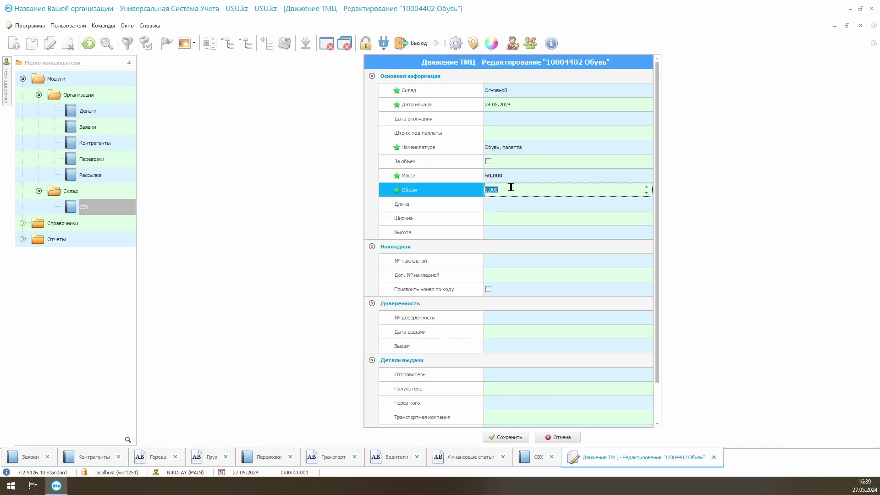
pyautogui.click(516, 433)
# Set Масса to 50 and Объем to 1 for pallet 10004403 and save the record
pyautogui.doubleClick(499, 354)
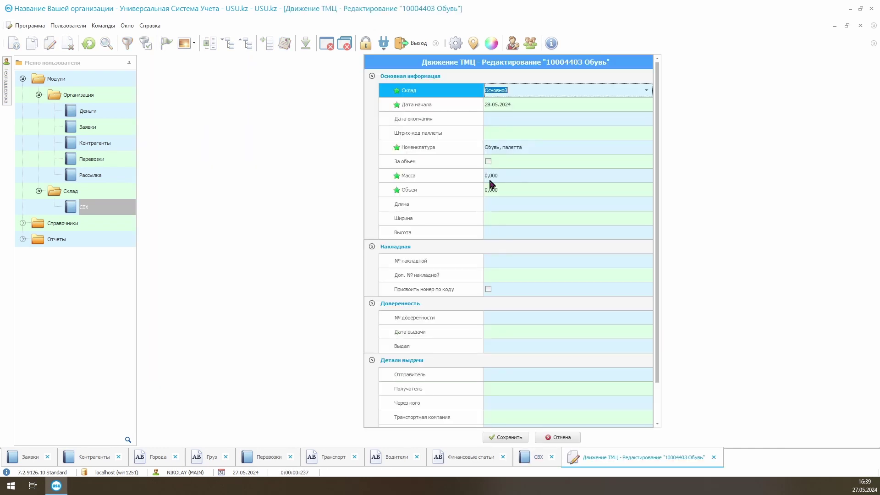
pyautogui.click(532, 176)
pyautogui.write('50')
pyautogui.click(510, 187)
pyautogui.write('1')
pyautogui.click(505, 438)
# Set Масса to 50 and Объем to 1 for pallet 10004404 and save the record
pyautogui.doubleClick(422, 371)
pyautogui.click(516, 176)
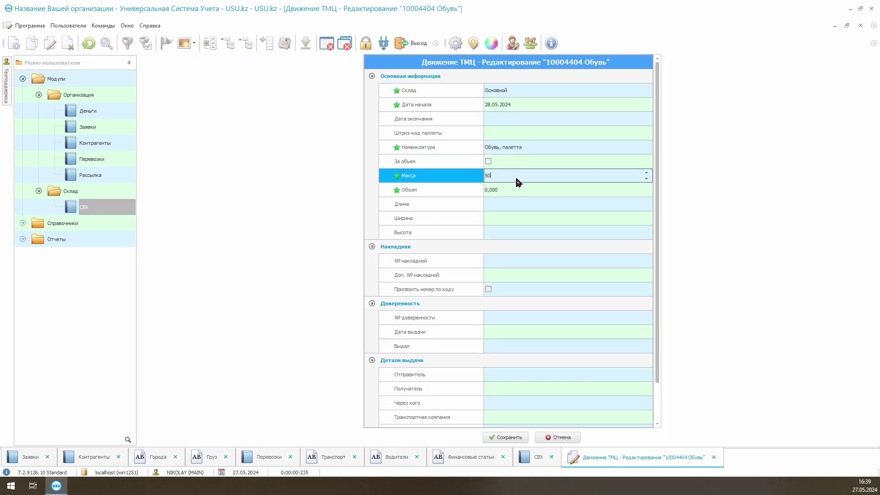
pyautogui.write('50')
pyautogui.click(510, 188)
pyautogui.write('1')
pyautogui.click(510, 436)
# Show the request's Тариф за хранение and widen its columns so the full headings fit
pyautogui.moveTo(483, 442); pyautogui.dragTo(451, 441)
pyautogui.click(227, 292)
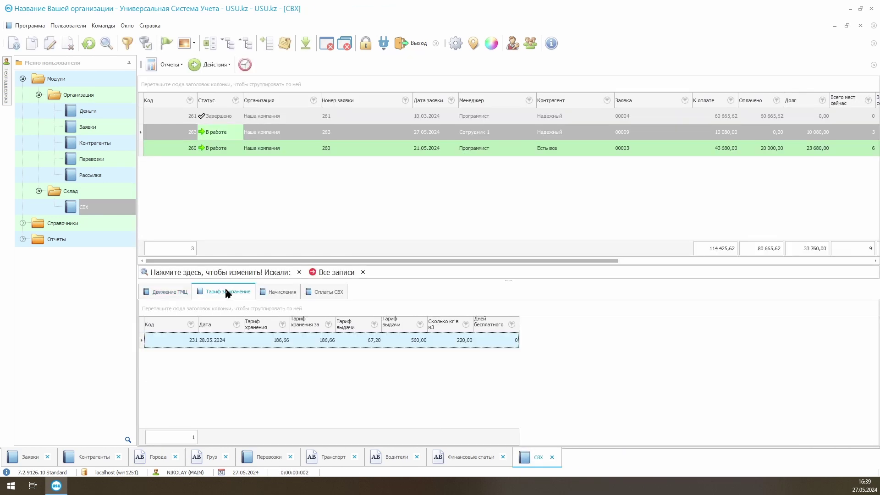
pyautogui.moveTo(353, 324); pyautogui.dragTo(607, 324)
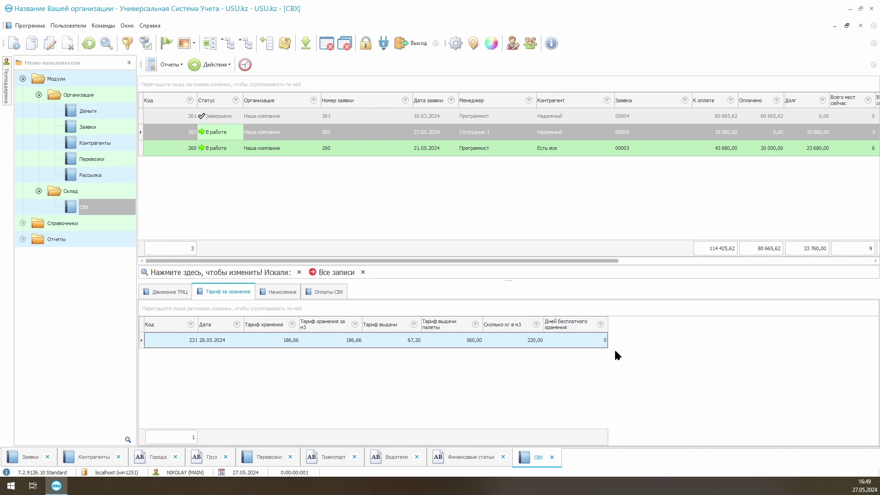
# Select all three pallets in Движение ТМЦ, preview the Этикетки СВХ маленькие report, and close it
pyautogui.click(170, 292)
pyautogui.click(219, 340)
pyautogui.keyDown('shift'); pyautogui.click(225, 372); pyautogui.keyUp('shift')
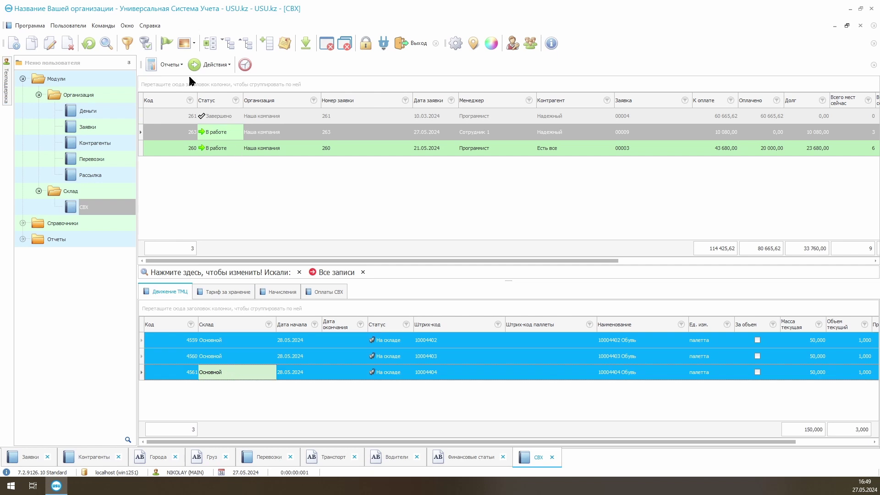
pyautogui.click(174, 64)
pyautogui.click(201, 128)
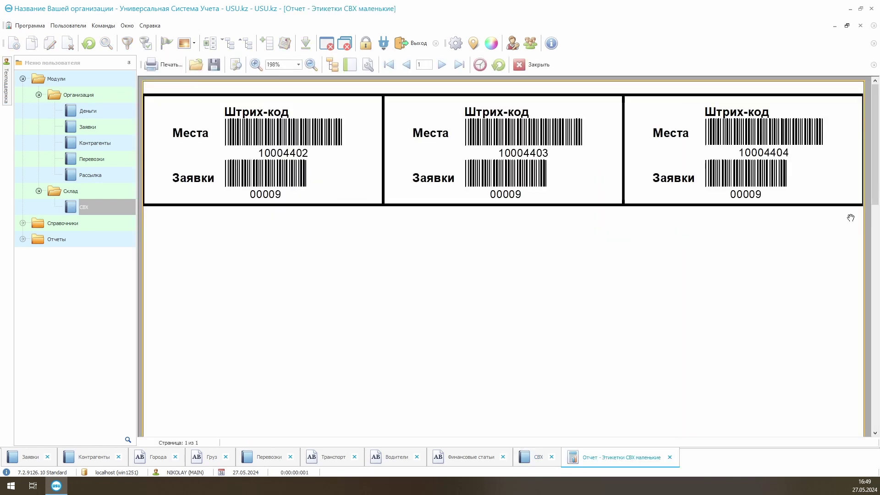
pyautogui.click(527, 64)
# Generate the full-size Этикетки СВХ labels for the selected pallets, look through all pages, and close the report
pyautogui.click(174, 65)
pyautogui.click(174, 93)
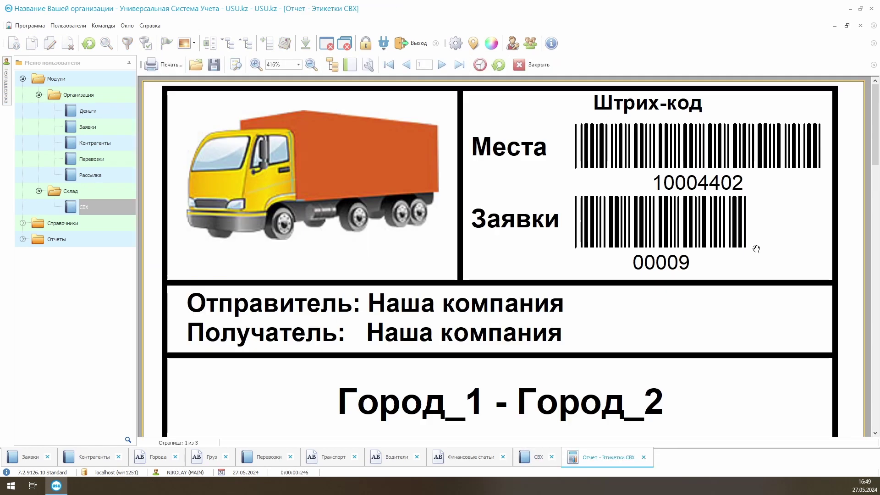
pyautogui.scroll(-5, 876, 168)
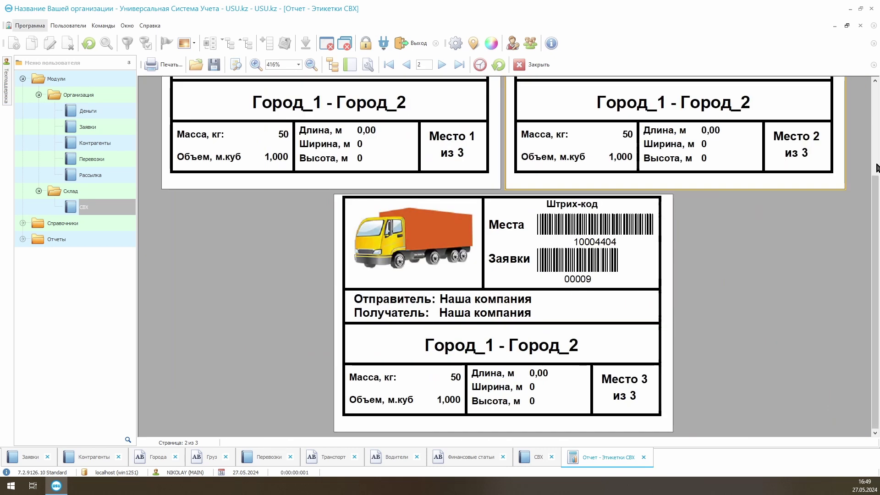
pyautogui.scroll(3, 876, 167)
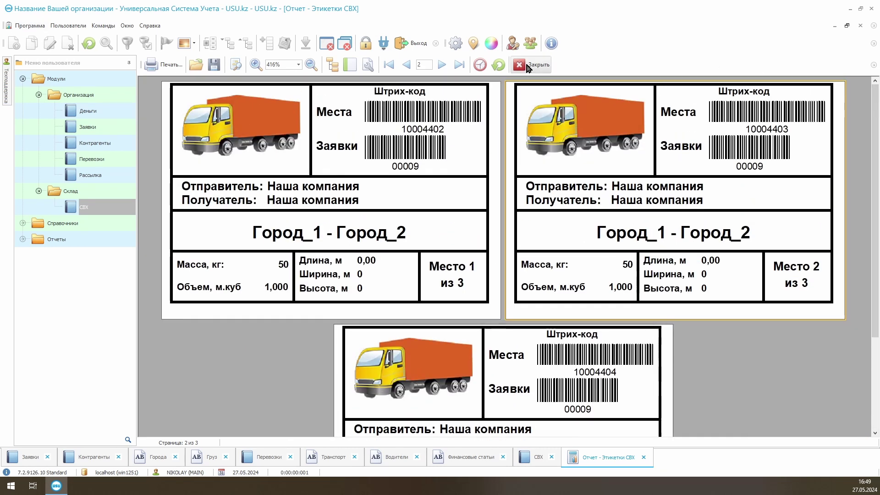
pyautogui.click(527, 66)
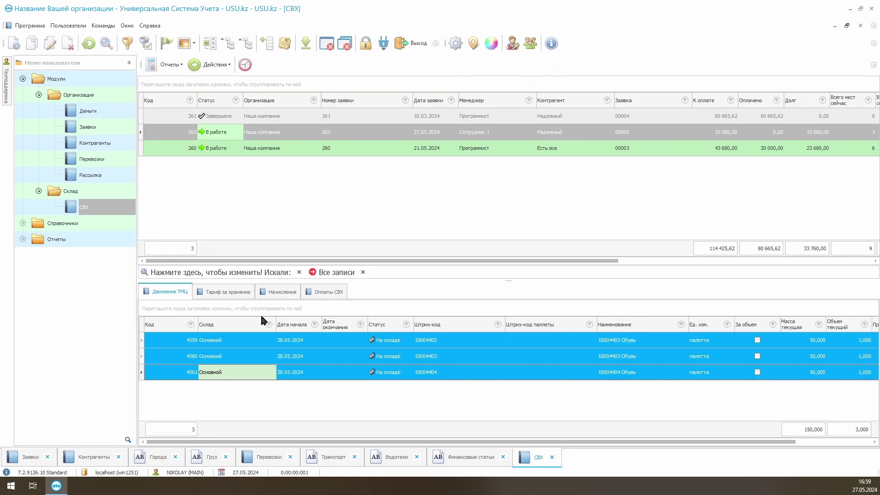
# Set Дата окончания to 29.05.2024 for pallet 10004402 and save the record
pyautogui.doubleClick(255, 341)
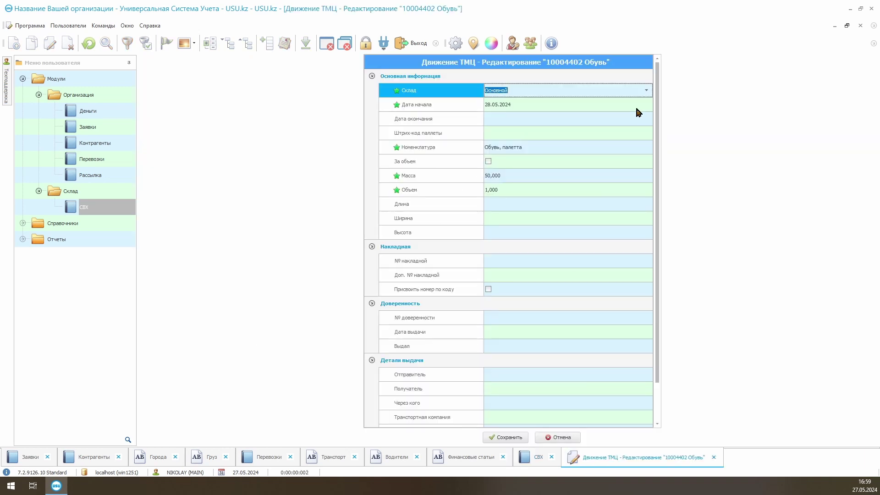
pyautogui.click(641, 118)
pyautogui.click(646, 118)
pyautogui.click(526, 231)
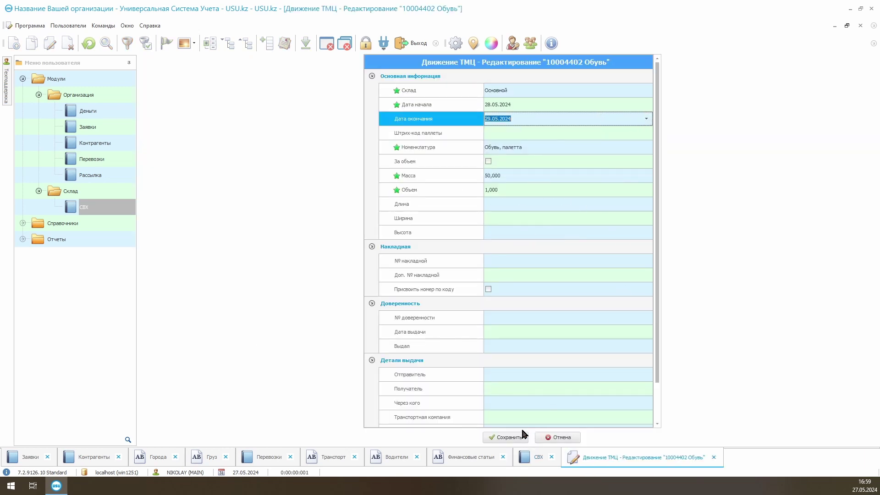
pyautogui.click(507, 437)
# Set Дата окончания to 29.05.2024 for pallet 10004403 and save the record
pyautogui.doubleClick(338, 360)
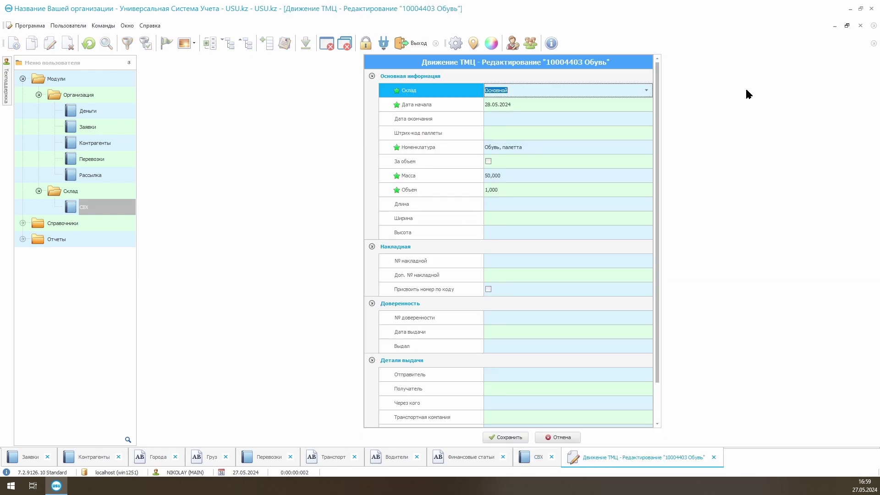
pyautogui.click(645, 120)
pyautogui.click(516, 235)
pyautogui.click(492, 434)
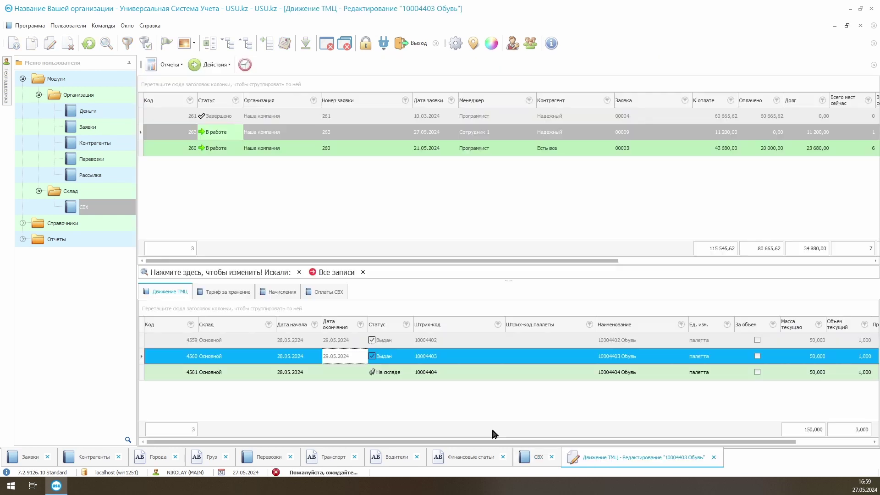
# Set Дата окончания to 29.05.2024 for pallet 10004404 and save the record
pyautogui.doubleClick(359, 371)
pyautogui.click(641, 120)
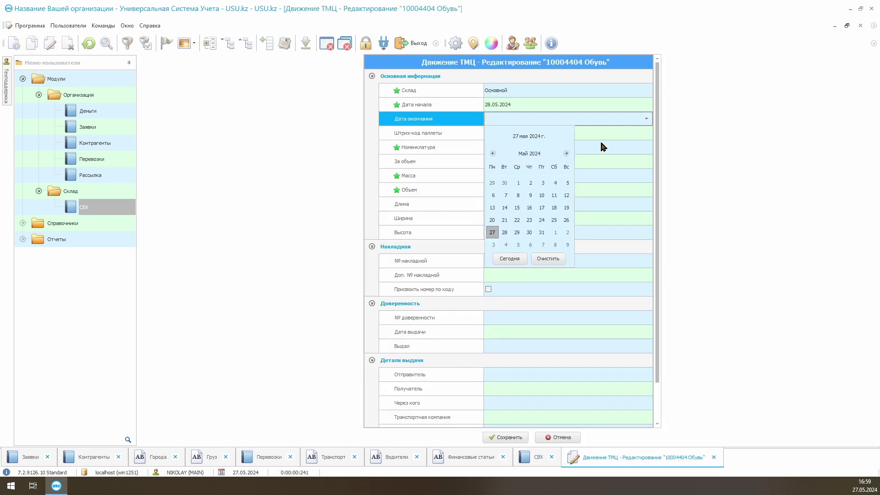
pyautogui.click(527, 244)
pyautogui.click(506, 437)
# Check the three pallets' issue details, the status of the record for request 00009, and its storage tariff
pyautogui.moveTo(337, 345); pyautogui.dragTo(344, 376)
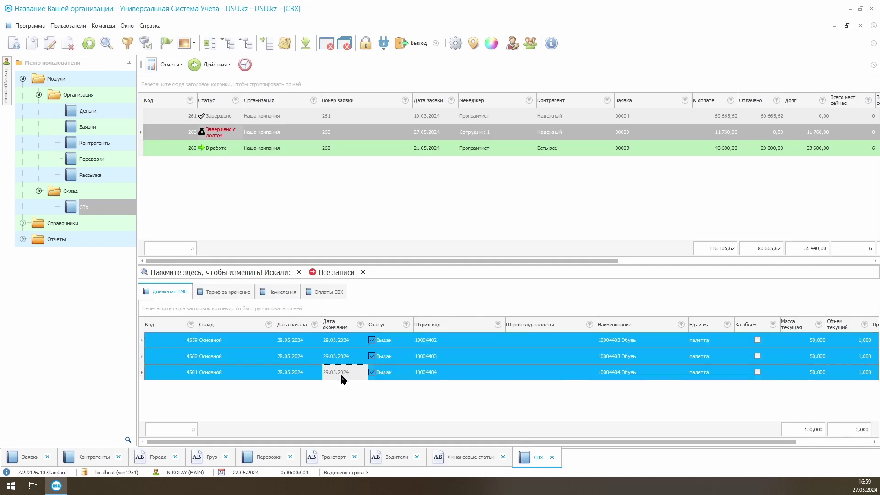
pyautogui.click(224, 136)
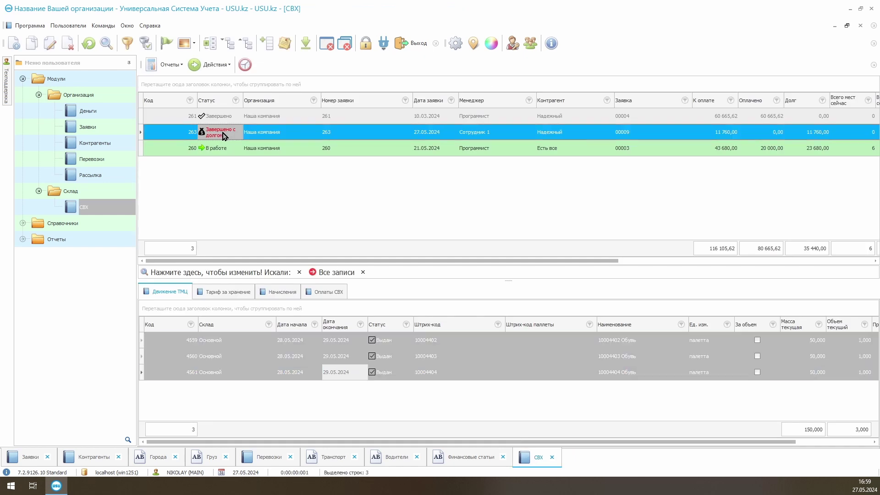
pyautogui.click(227, 292)
pyautogui.click(566, 347)
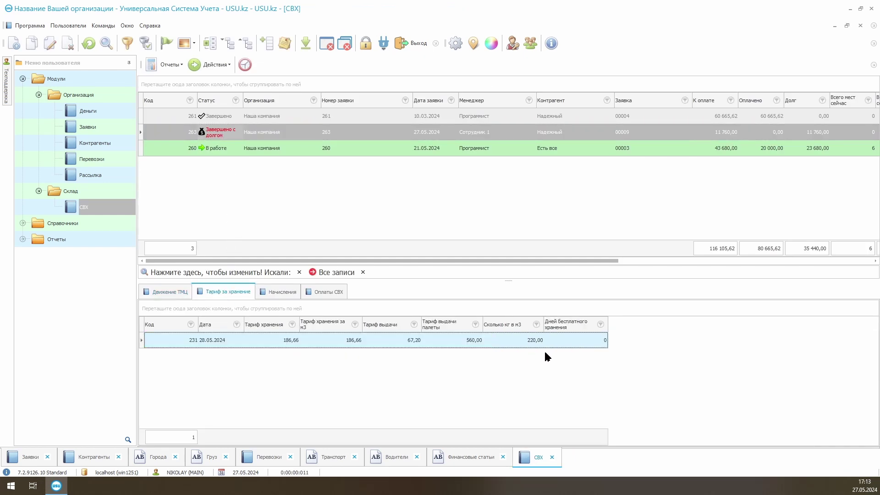
# Open the Прайс-листы свх directory from the СВХ group of Справочники
pyautogui.doubleClick(83, 224)
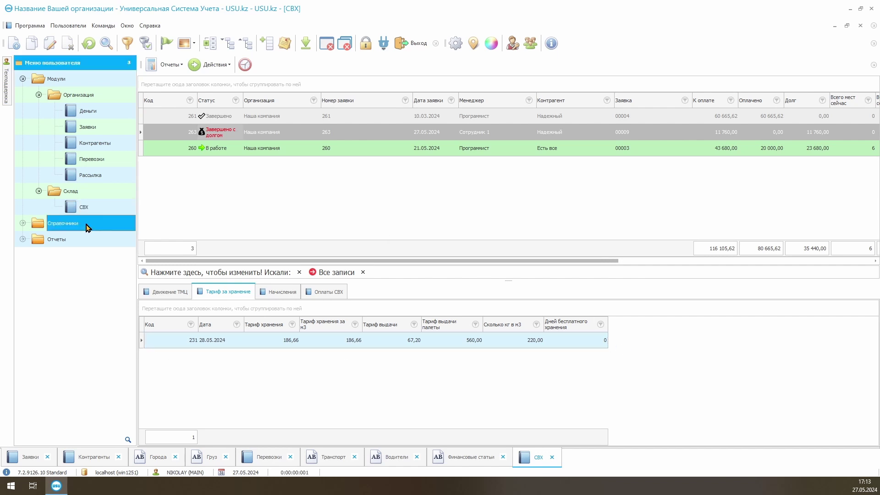
pyautogui.click(118, 372)
pyautogui.scroll(-2, 138, 392)
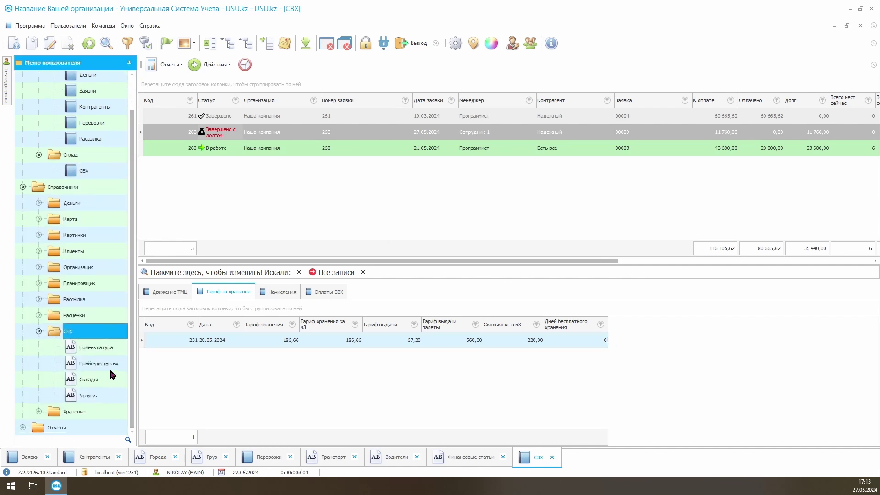
pyautogui.click(121, 362)
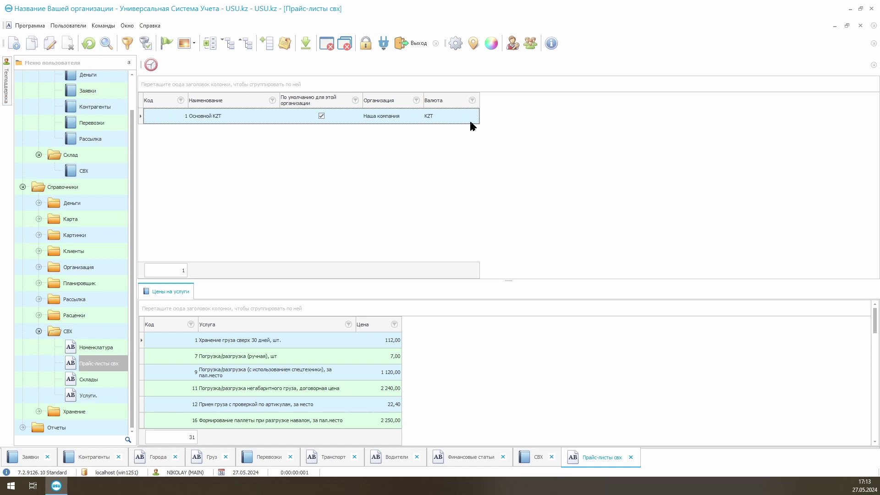
# Go through the service prices of the Основной KZT price list from the first entry to the last
pyautogui.click(390, 343)
pyautogui.press('Down')
pyautogui.press('Down')
pyautogui.press('Down')
pyautogui.press('Down')
pyautogui.press('Down')
pyautogui.press('Down')
pyautogui.press('Down')
pyautogui.press('Down')
pyautogui.press('Down')
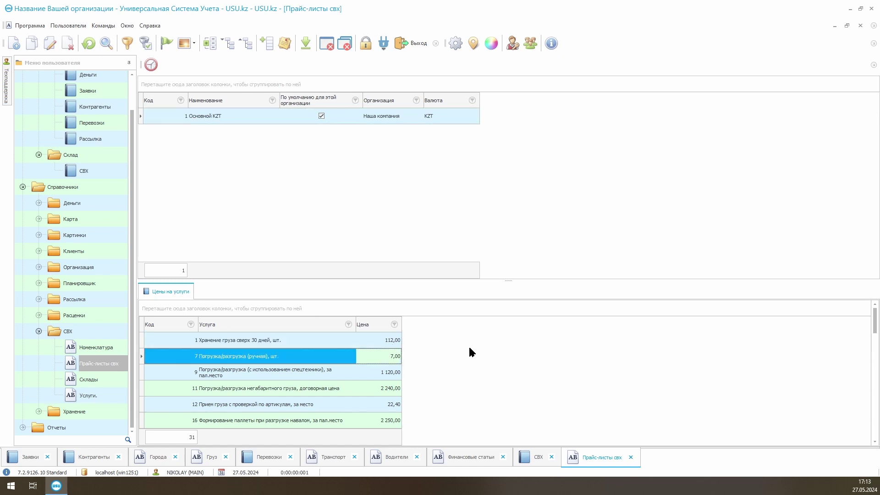
pyautogui.press('Down')
pyautogui.press('Down')
pyautogui.press('Down')
pyautogui.press('Down')
pyautogui.press('Down')
pyautogui.press('Down')
pyautogui.press('Down')
pyautogui.press('Down')
pyautogui.press('Down')
pyautogui.press('Down')
pyautogui.press('Down')
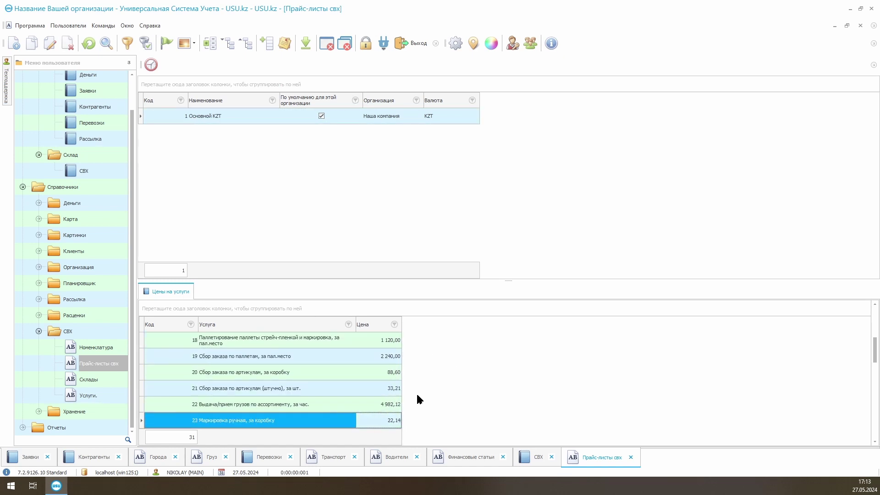
pyautogui.press('Down')
pyautogui.press('Down')
pyautogui.press('Down')
pyautogui.press('Down')
pyautogui.press('Down')
pyautogui.press('Down')
pyautogui.press('Down')
pyautogui.press('Down')
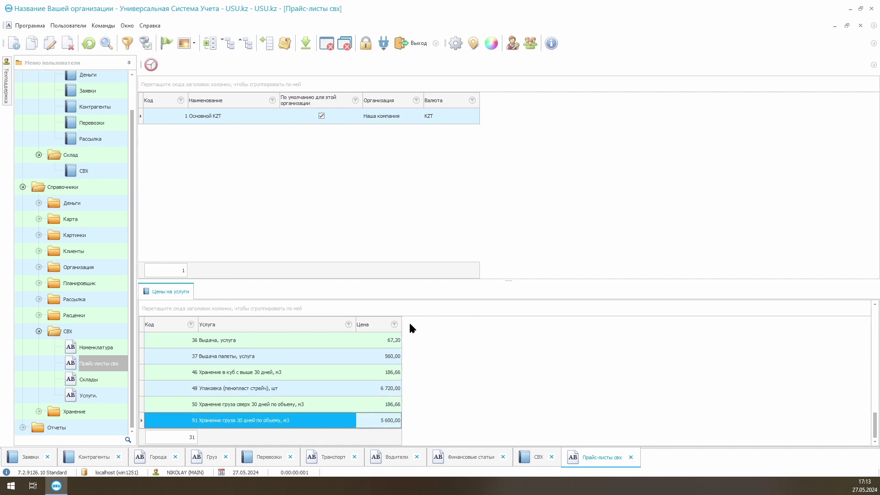
# Return to the СВХ records, generate Счет на оплату СВХ for request 00009, review its charges, and close it
pyautogui.click(531, 457)
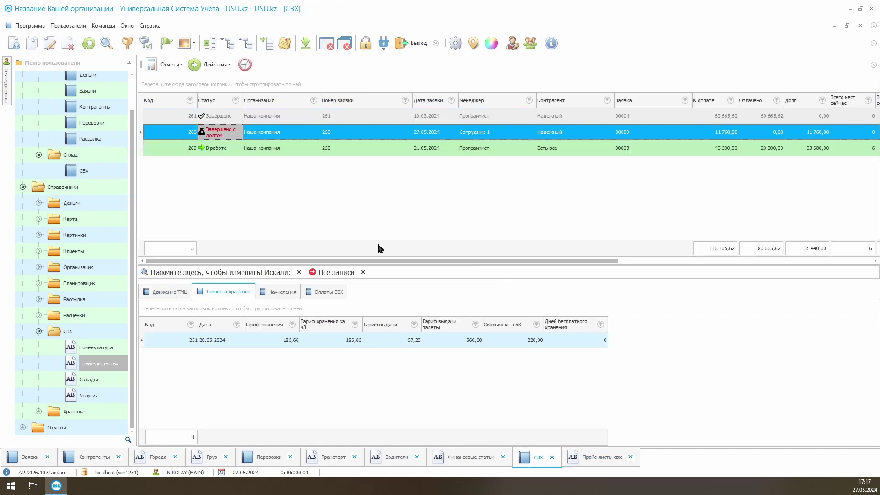
pyautogui.click(169, 65)
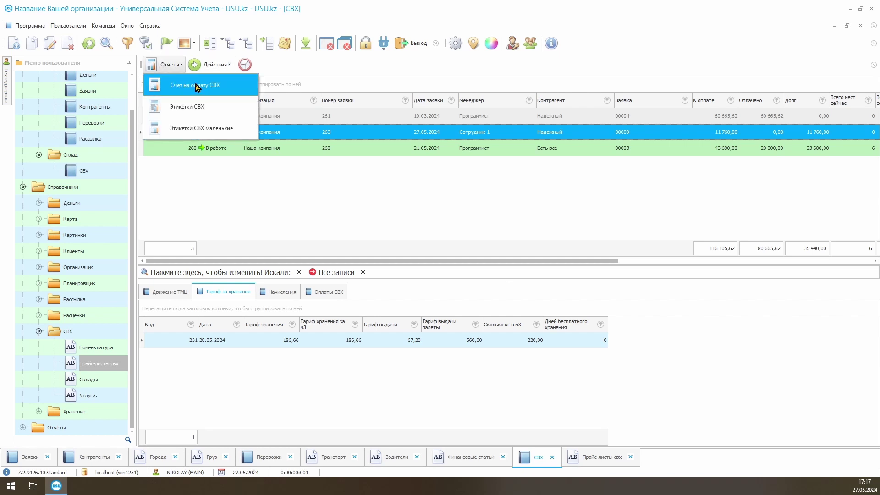
pyautogui.click(224, 87)
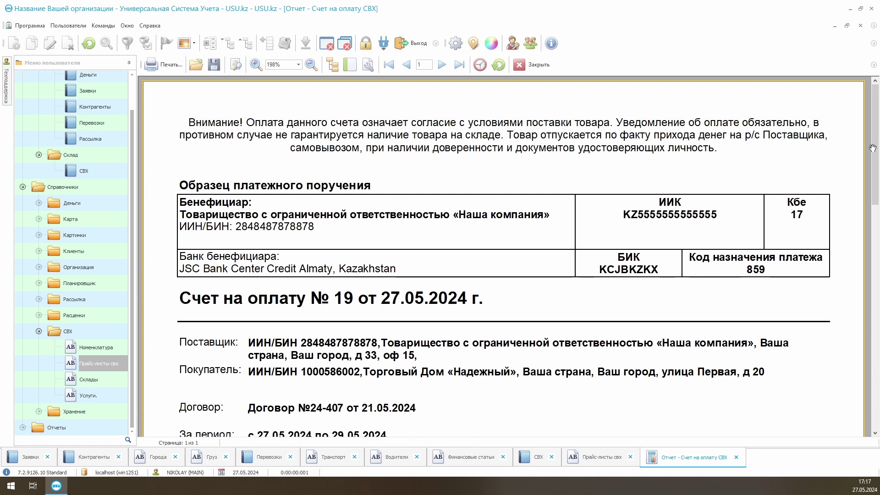
pyautogui.moveTo(872, 148); pyautogui.dragTo(875, 255)
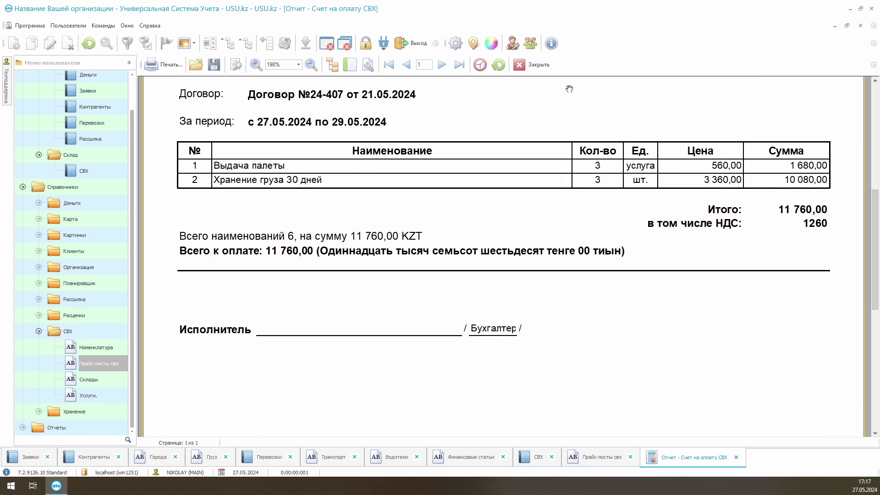
pyautogui.click(525, 68)
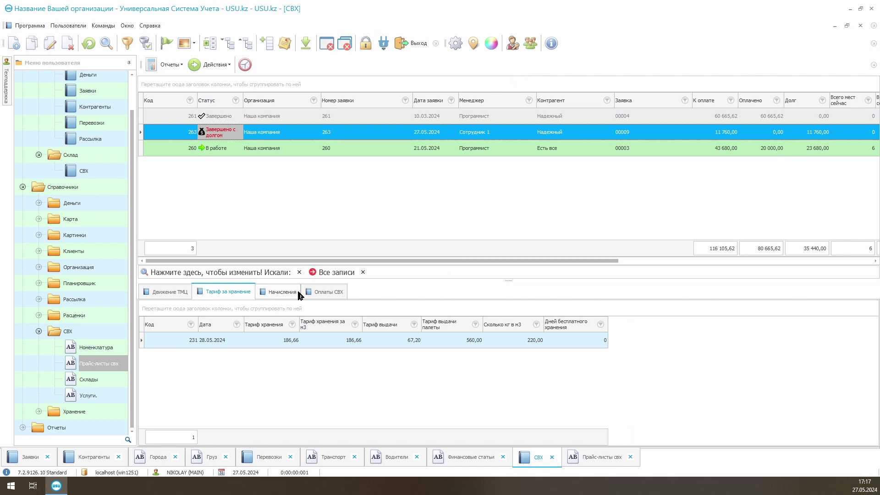
# Add a payment of 11 760,00 dated 27.05.2024 into Касса KZT under Оплаты СВХ for request 00009 and save it
pyautogui.click(298, 293)
pyautogui.click(326, 292)
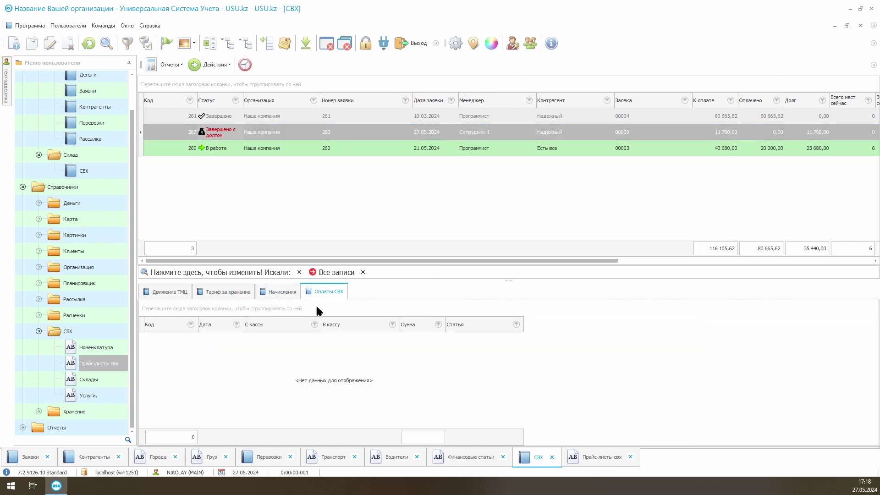
pyautogui.rightClick(319, 362)
pyautogui.click(412, 102)
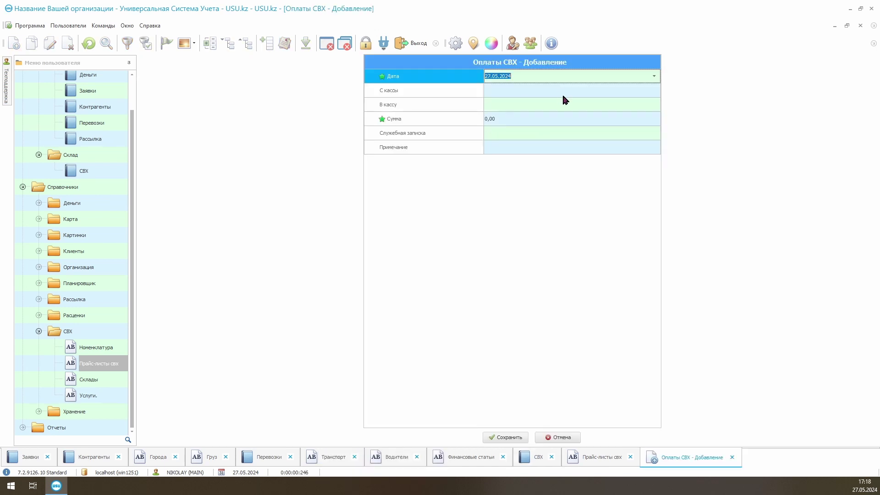
pyautogui.click(631, 103)
pyautogui.click(585, 132)
pyautogui.click(568, 116)
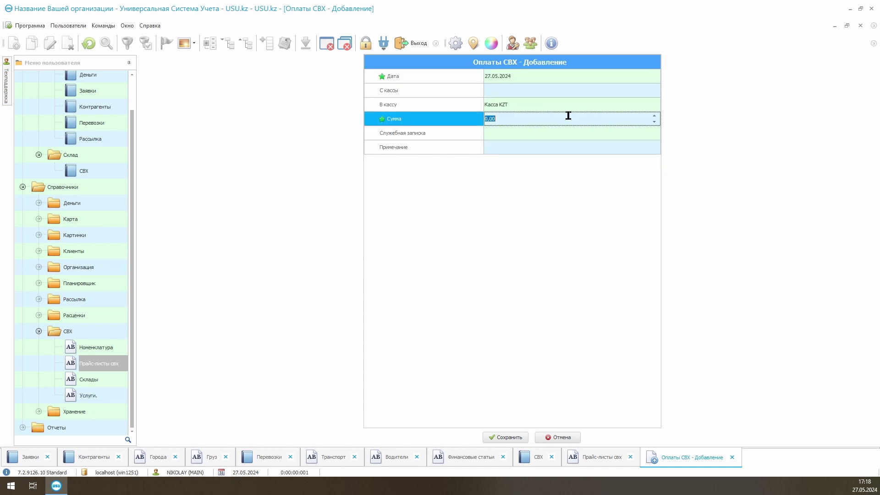
pyautogui.click(505, 436)
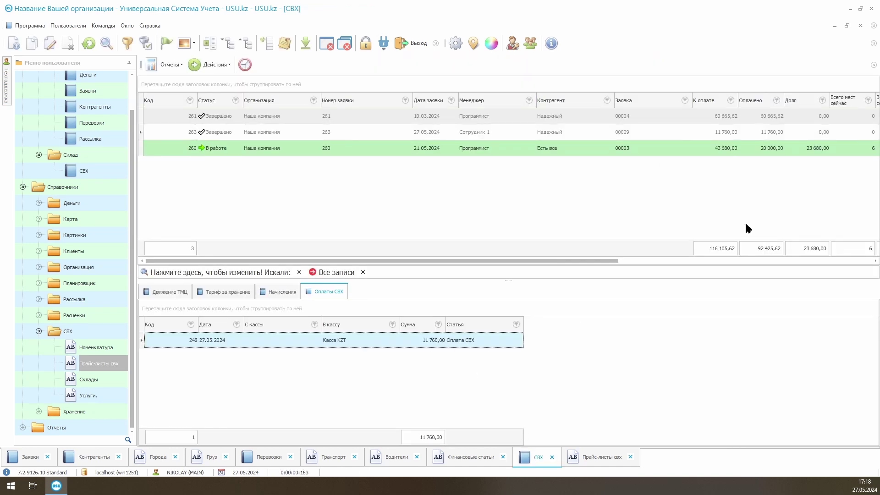
# Check the Долг value of request 00009 in the СВХ records
pyautogui.click(822, 132)
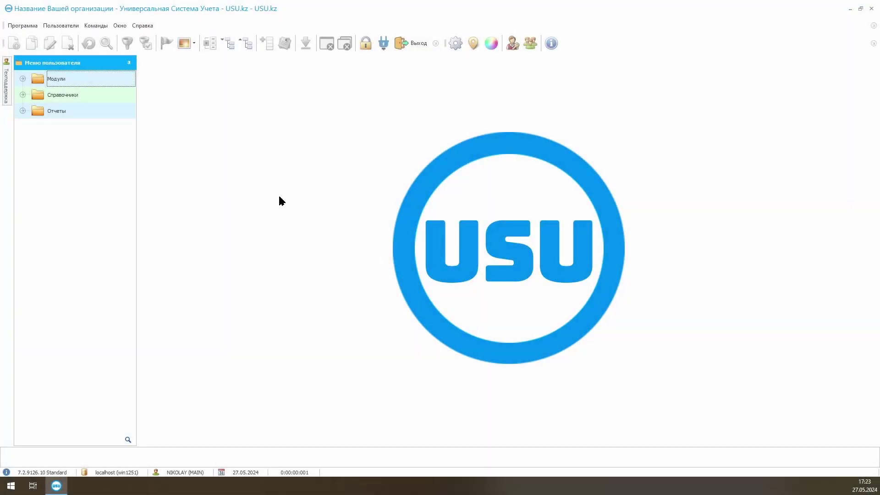
# Expand Отчеты with its Склад, Рассылка, Организация, Клиенты, Карта and Деньги groups, and look through the available reports
pyautogui.doubleClick(66, 108)
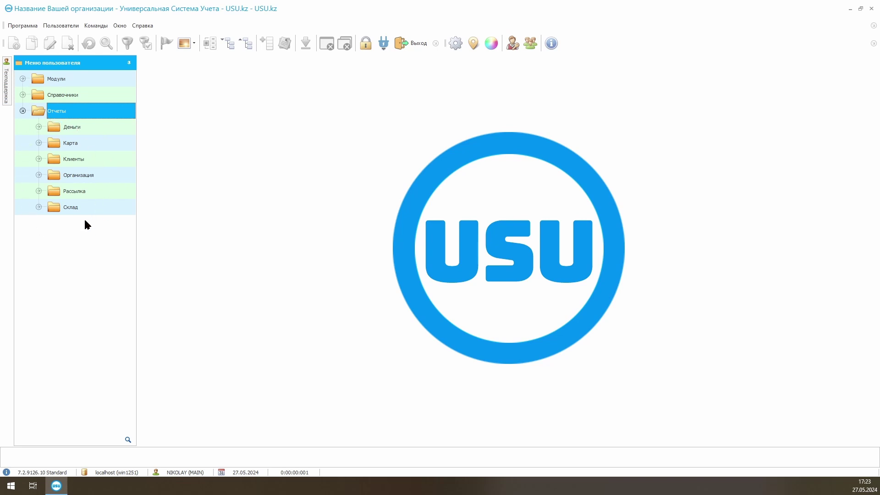
pyautogui.click(38, 207)
pyautogui.click(38, 191)
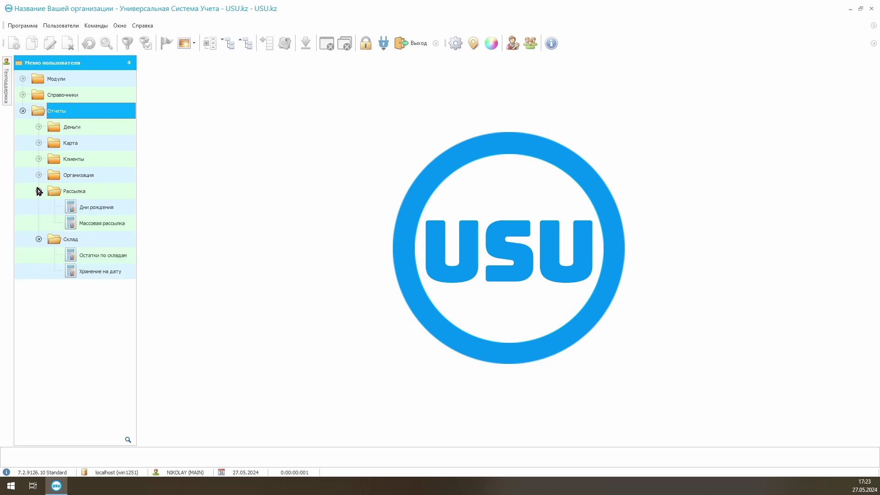
pyautogui.click(39, 176)
pyautogui.click(39, 159)
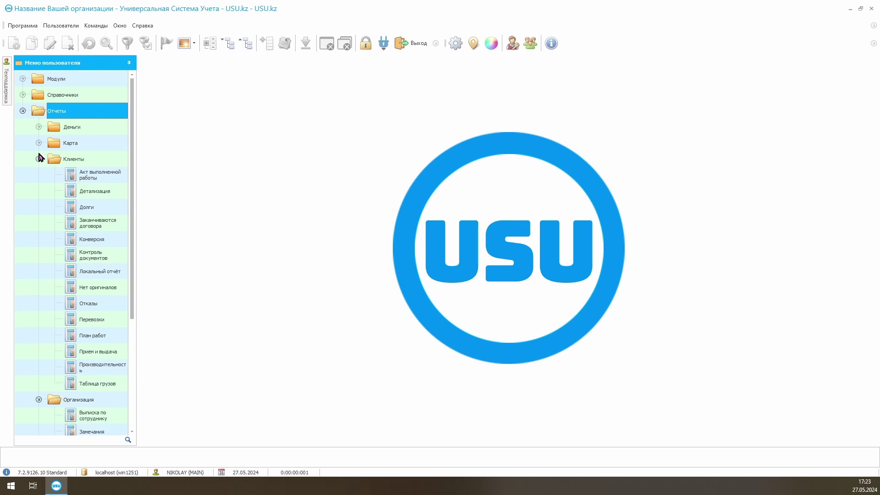
pyautogui.click(38, 143)
pyautogui.click(39, 127)
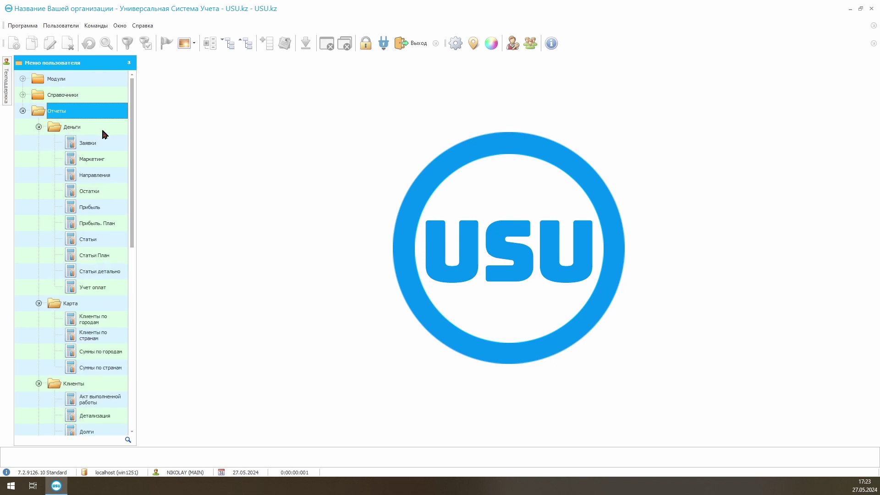
pyautogui.moveTo(132, 131); pyautogui.dragTo(154, 120)
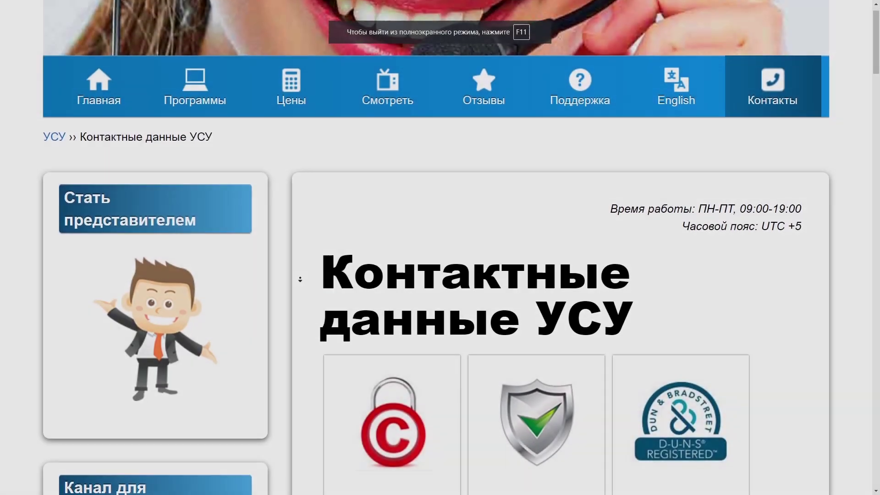
# Switch to the Контактные данные УСУ web page in the browser and look through the head office's contact channels
pyautogui.scroll(-3, 302, 271)
pyautogui.scroll(-6, 298, 292)
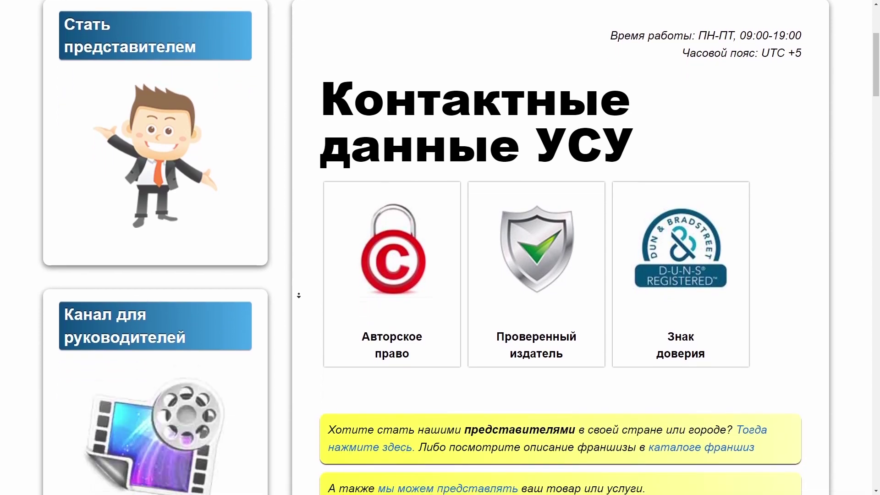
pyautogui.scroll(-5, 299, 295)
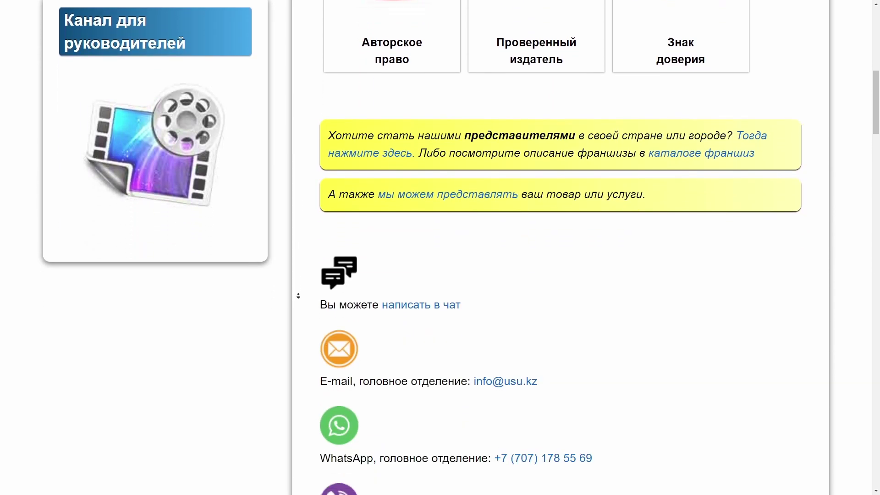
pyautogui.scroll(-1, 296, 288)
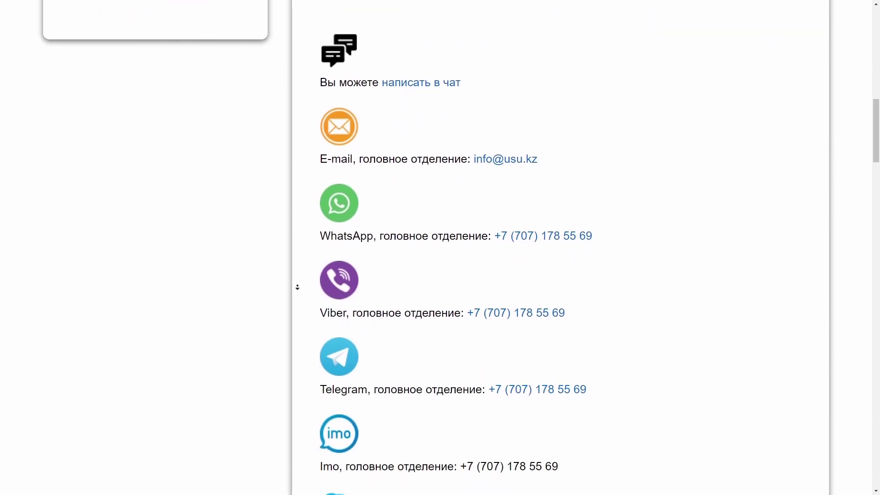